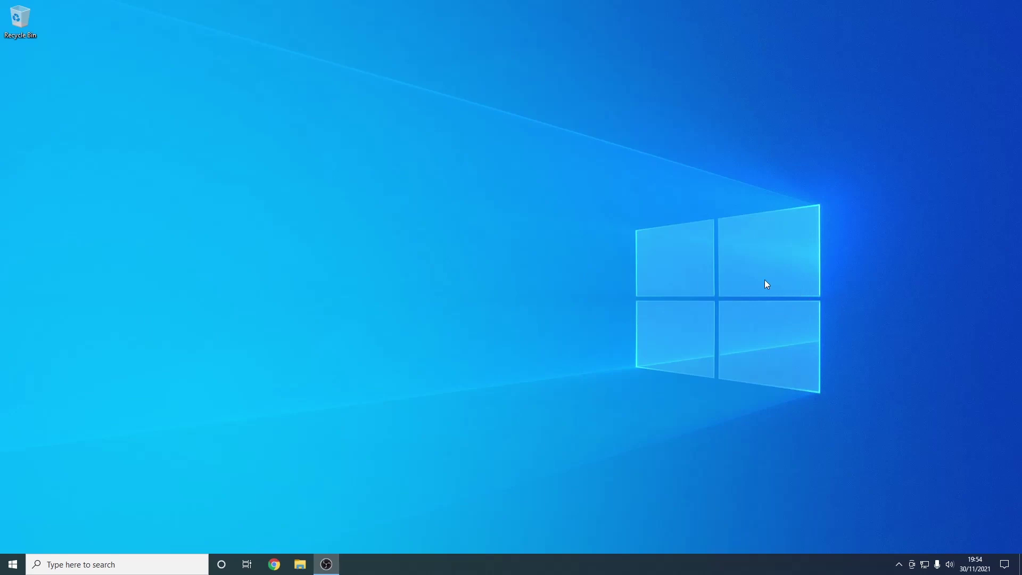
- In Chrome, go to minecraft.net/download and open the Java Edition Server download page
{"action": "left_click", "coordinate": [275, 563]}
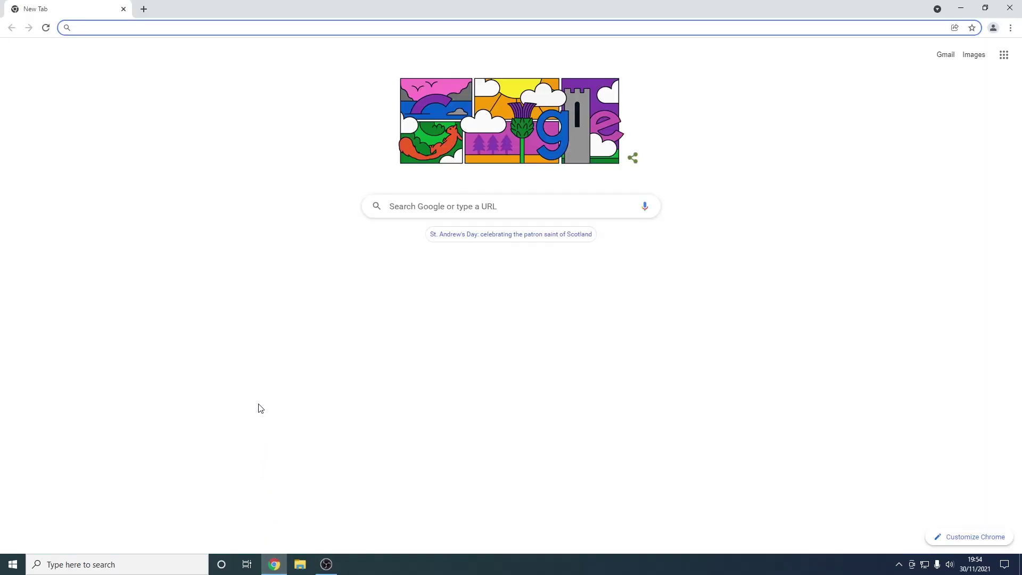
{"action": "type", "text": "mi"}
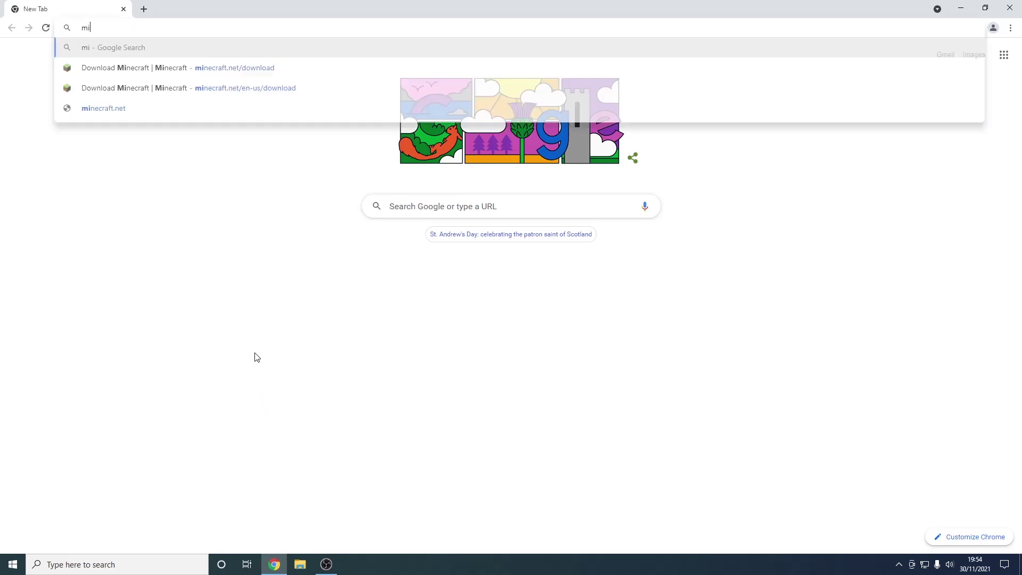
{"action": "type", "text": "necraft.net/download"}
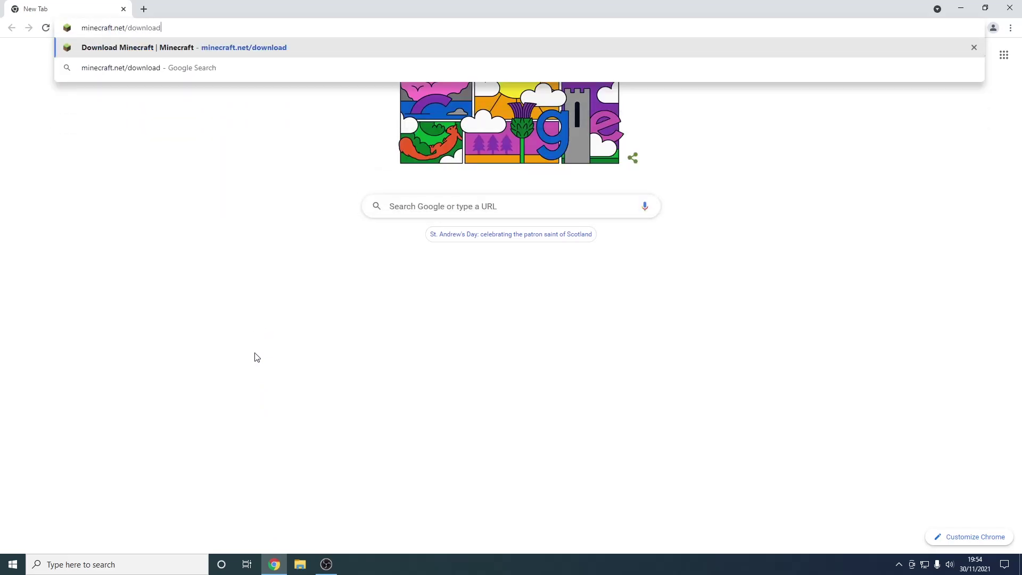
{"action": "key", "text": "Return"}
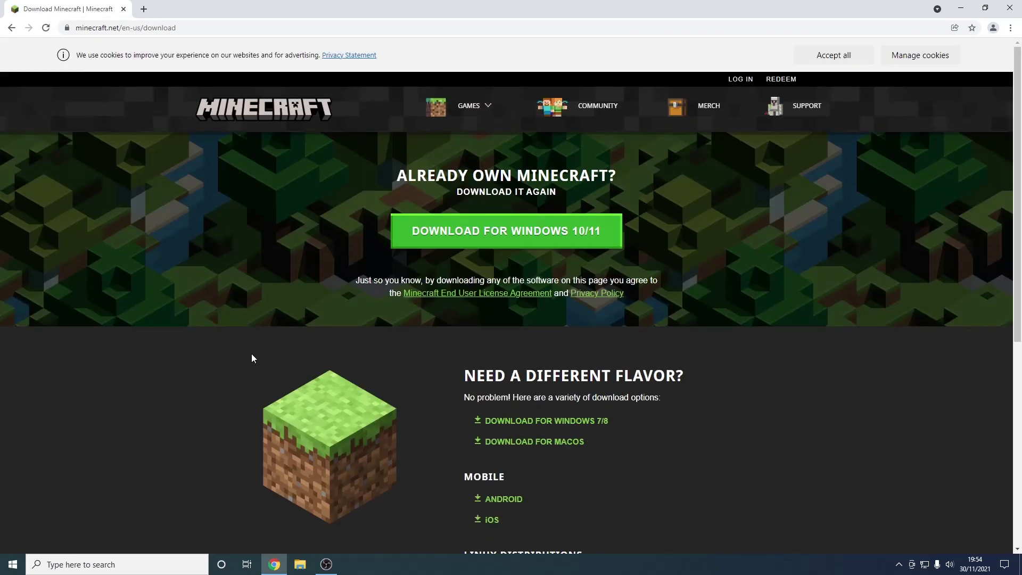
{"action": "scroll", "coordinate": [252, 358], "scroll_direction": "down", "scroll_amount": 5}
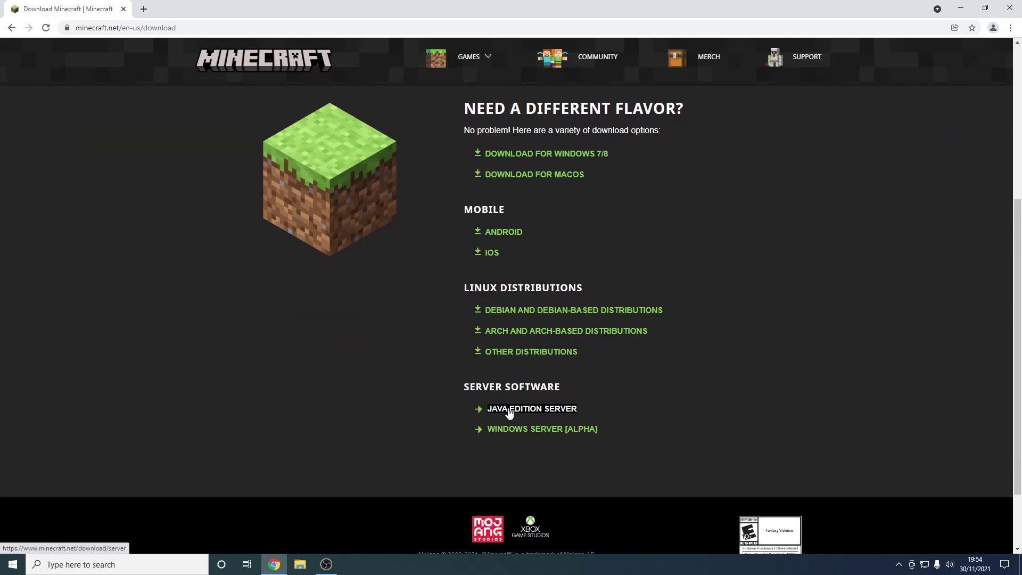
{"action": "left_click", "coordinate": [527, 411]}
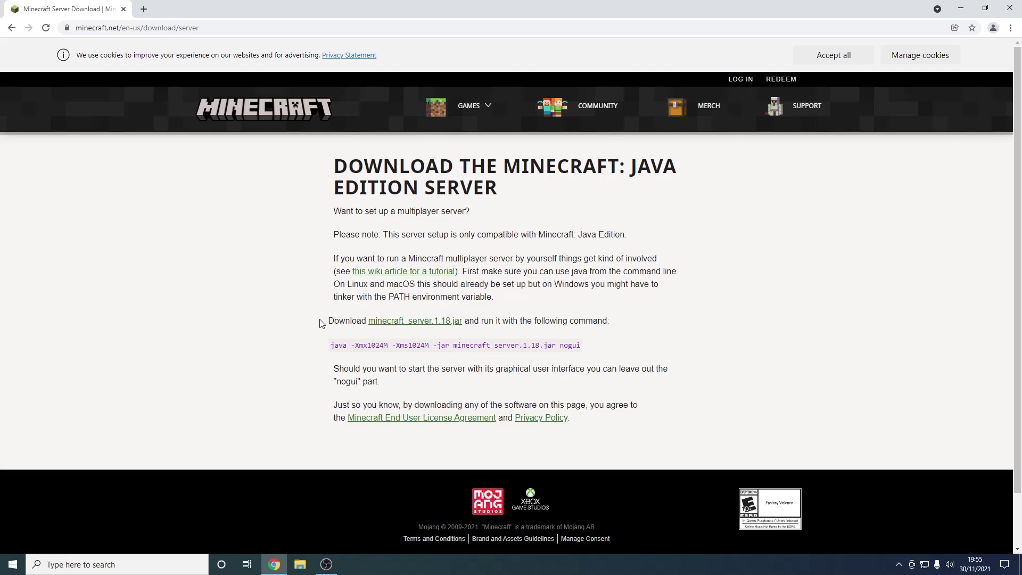
- Download minecraft_server.1.18.jar and drag the downloaded server.jar onto the desktop
{"action": "left_click_drag", "start_coordinate": [320, 323], "coordinate": [466, 323]}
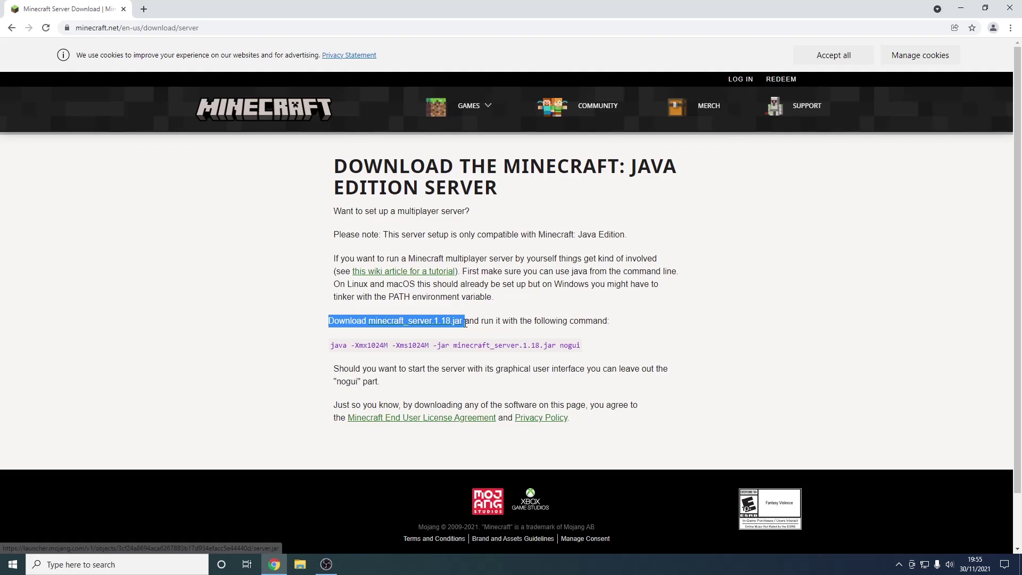
{"action": "left_click", "coordinate": [422, 323]}
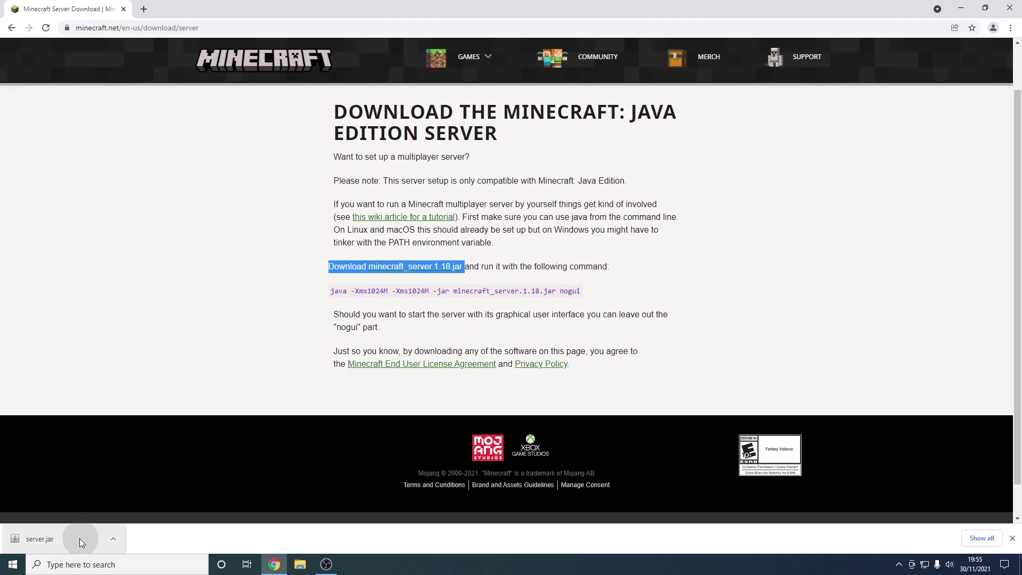
{"action": "left_click_drag", "start_coordinate": [79, 538], "coordinate": [278, 255]}
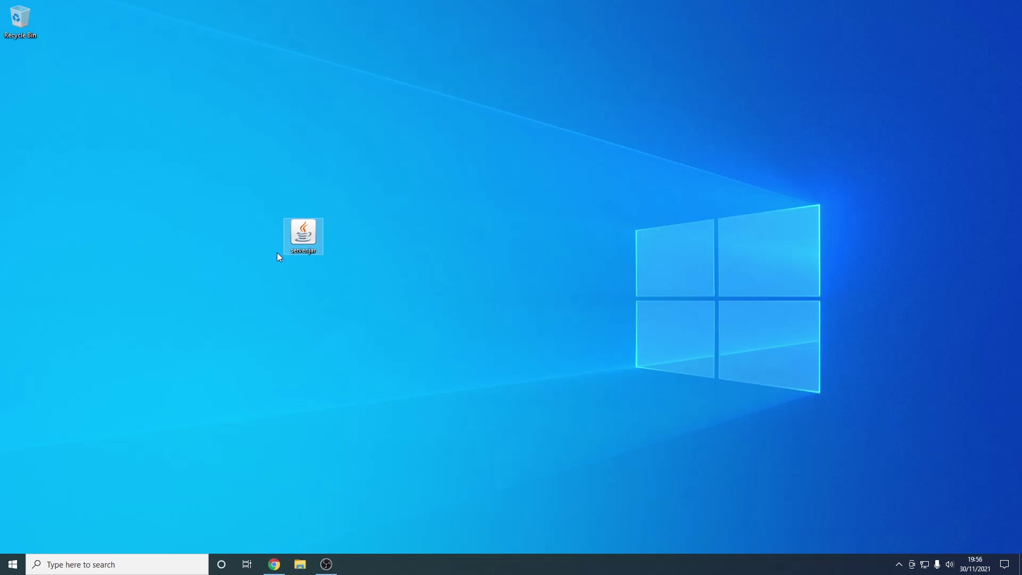
- Create a desktop folder named 'minecraft server' and move server.jar into it
{"action": "right_click", "coordinate": [449, 238]}
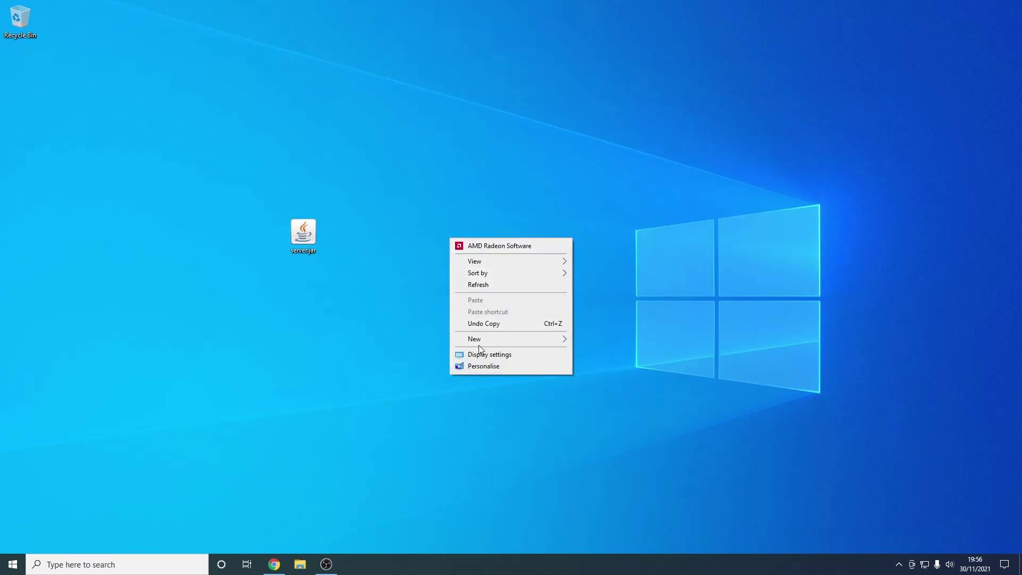
{"action": "mouse_move", "coordinate": [482, 341]}
{"action": "left_click", "coordinate": [588, 342]}
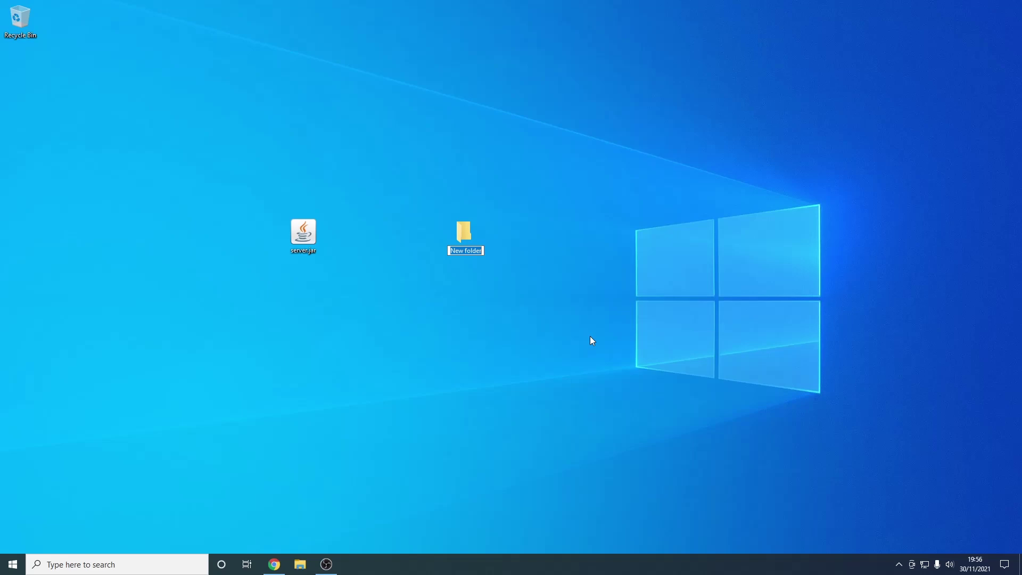
{"action": "type", "text": "minecraft server"}
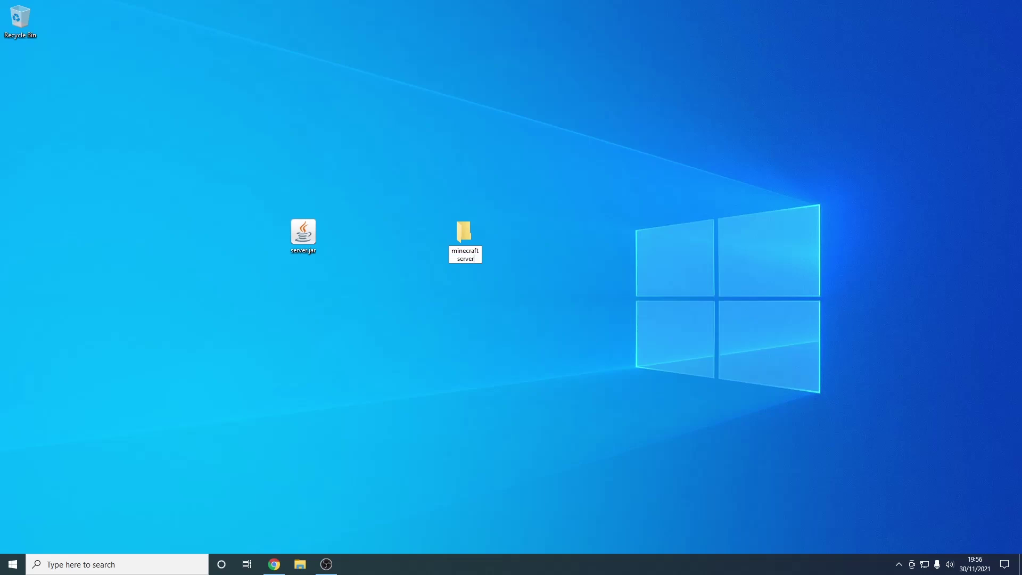
{"action": "key", "text": "Return"}
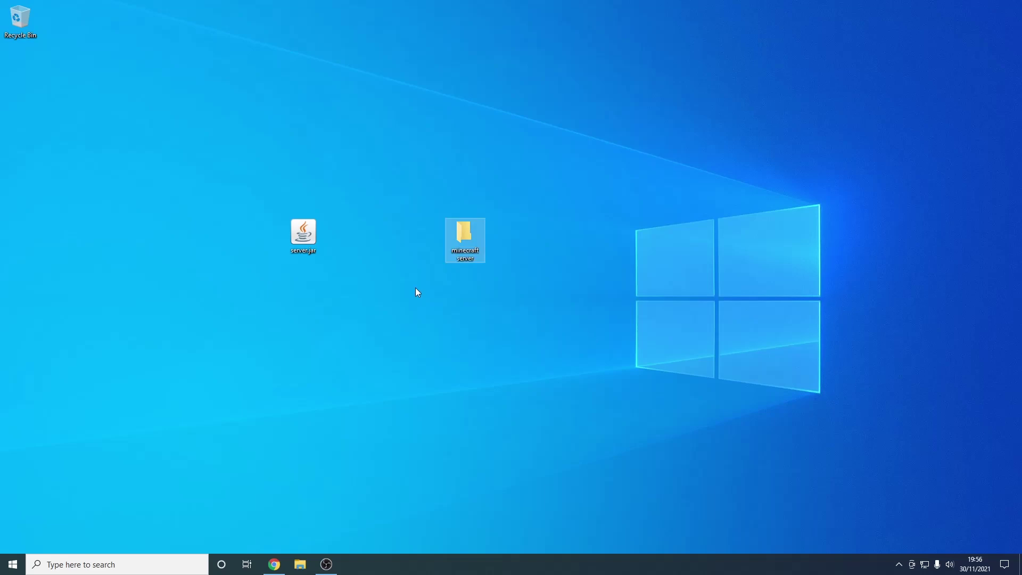
{"action": "left_click_drag", "start_coordinate": [302, 239], "coordinate": [465, 241]}
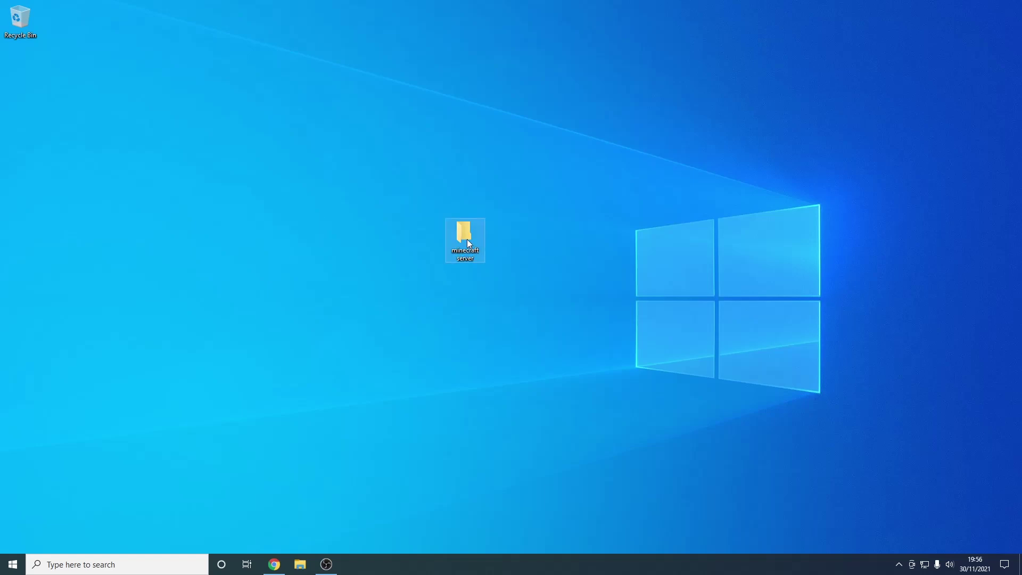
- Inside the minecraft server folder, create an empty text file named start and open it in Notepad
{"action": "double_click", "coordinate": [469, 243]}
{"action": "right_click", "coordinate": [360, 257]}
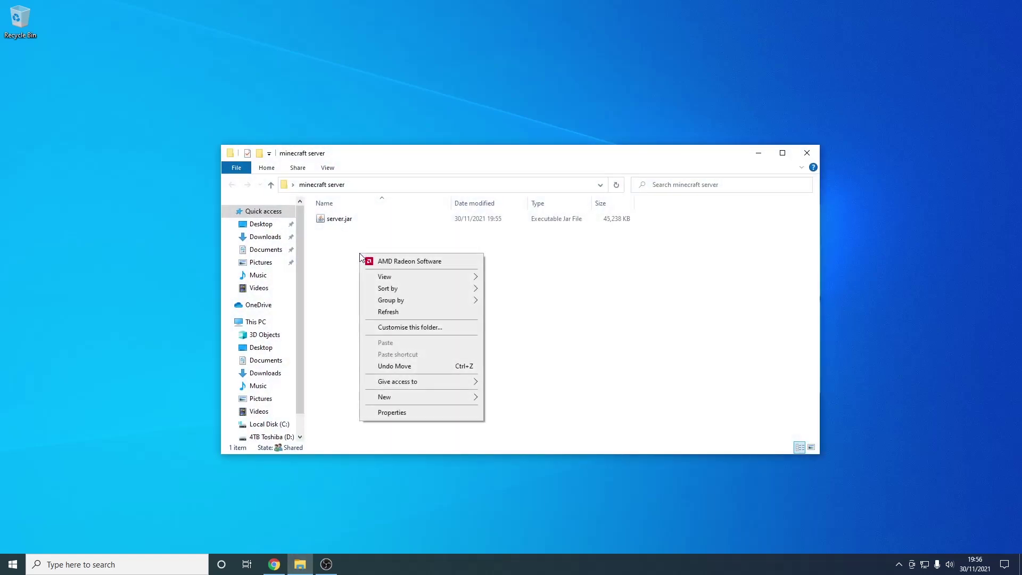
{"action": "mouse_move", "coordinate": [387, 398]}
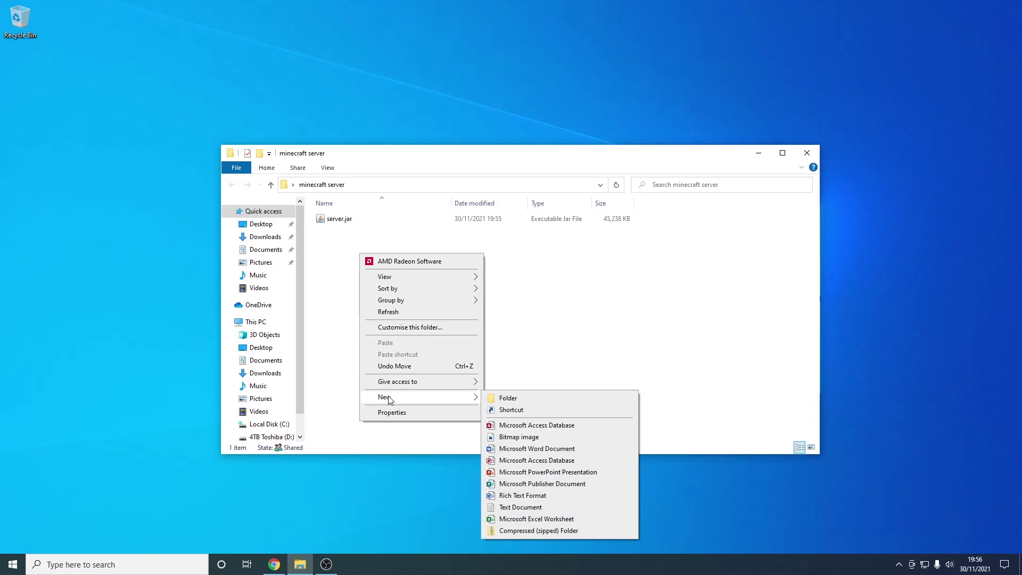
{"action": "left_click", "coordinate": [520, 507]}
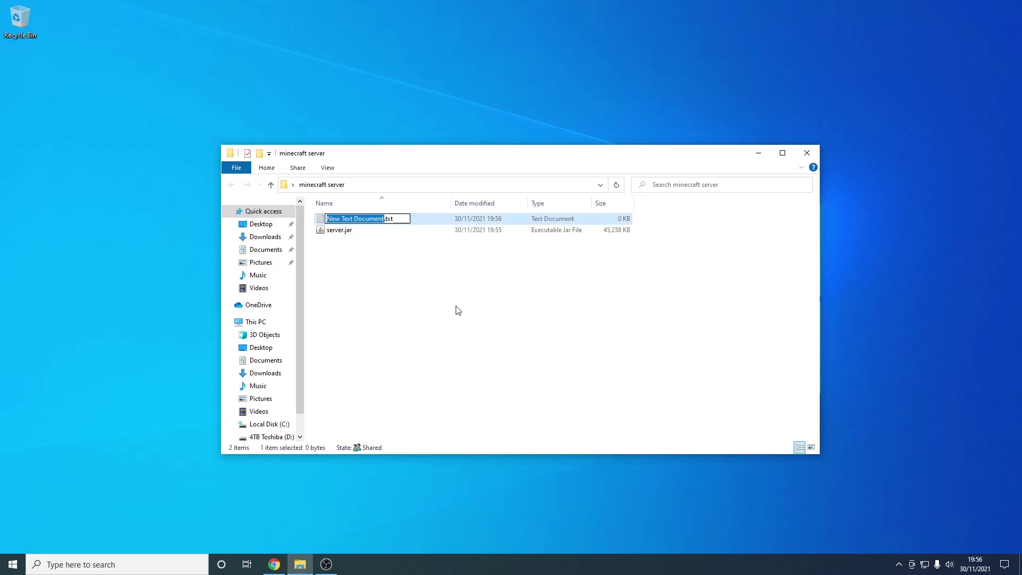
{"action": "type", "text": "start"}
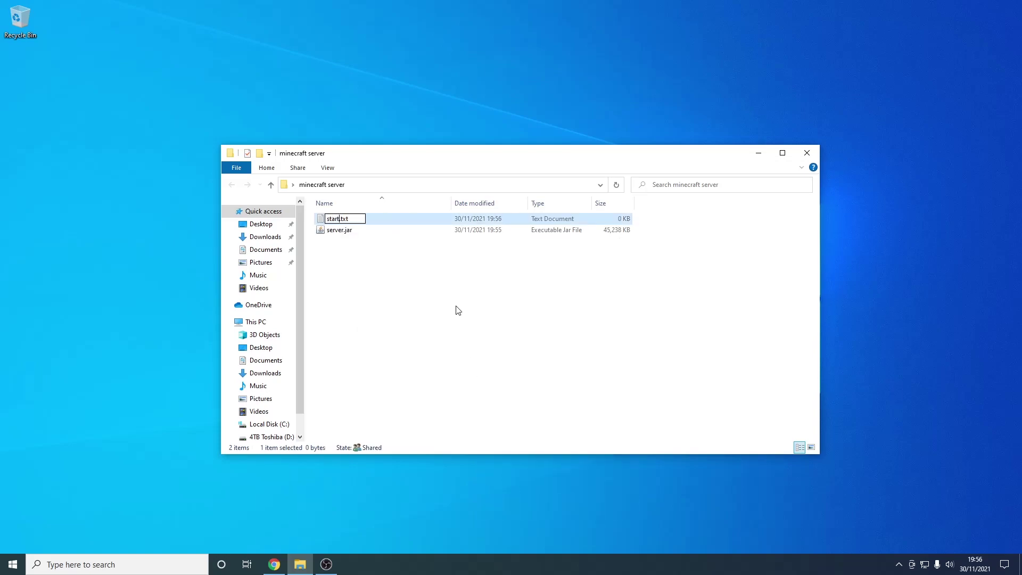
{"action": "key", "text": "Return"}
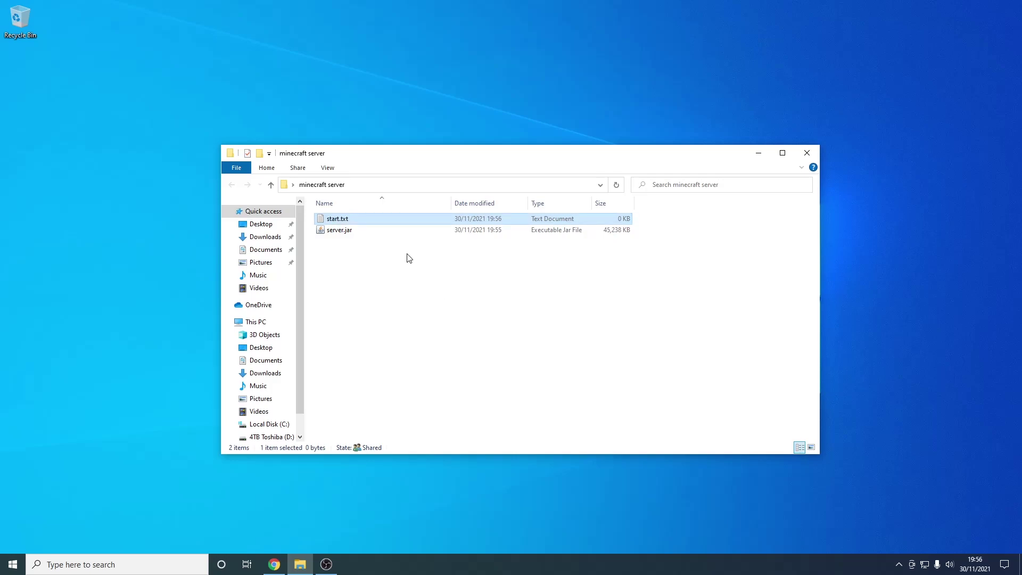
{"action": "double_click", "coordinate": [380, 219]}
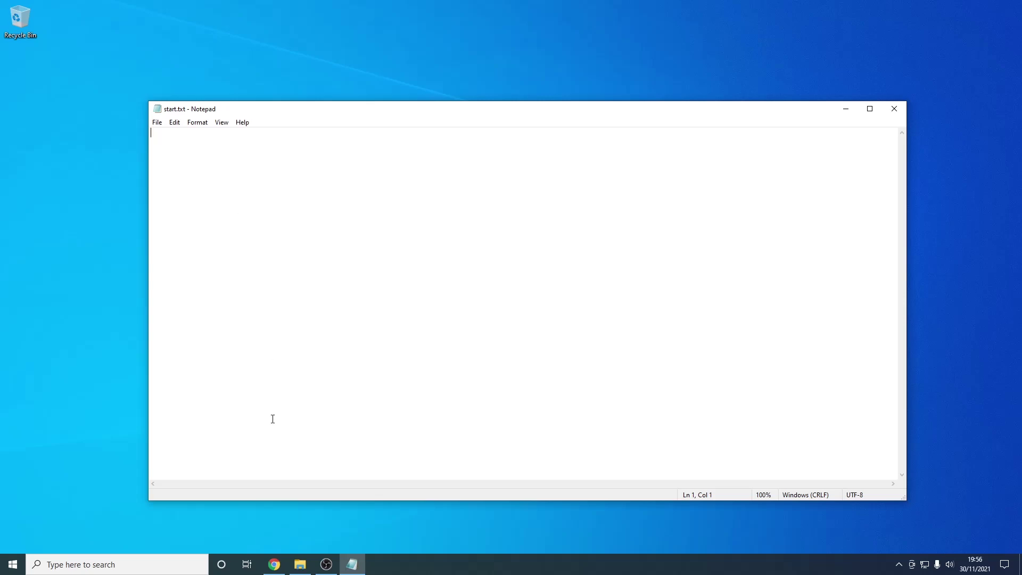
- Copy 'java -Xmx1024M -Xms1024M -jar minecraft_server.1.18.jar nogui' from the download page into start.txt
{"action": "left_click", "coordinate": [274, 564]}
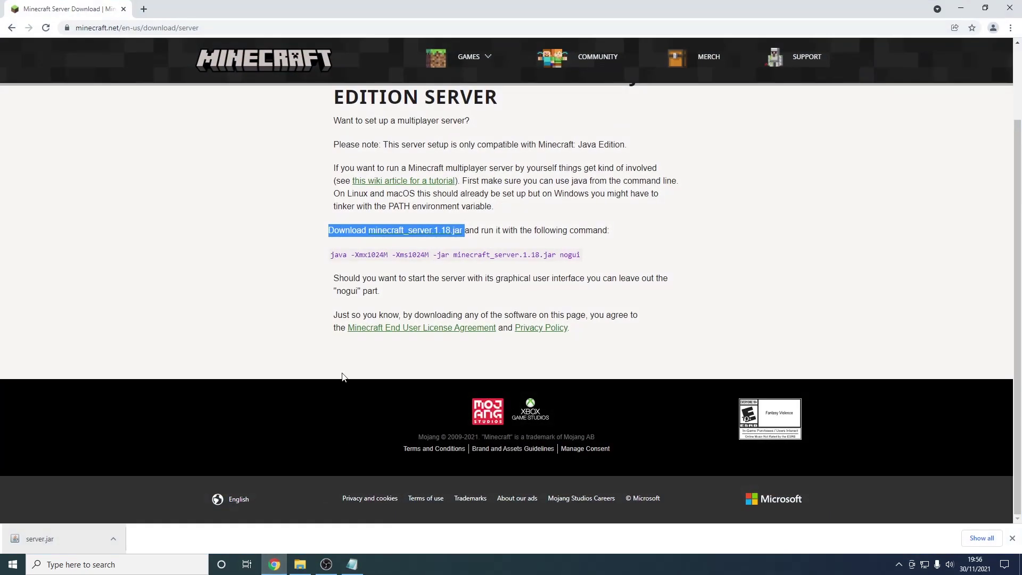
{"action": "left_click_drag", "start_coordinate": [332, 255], "coordinate": [582, 262]}
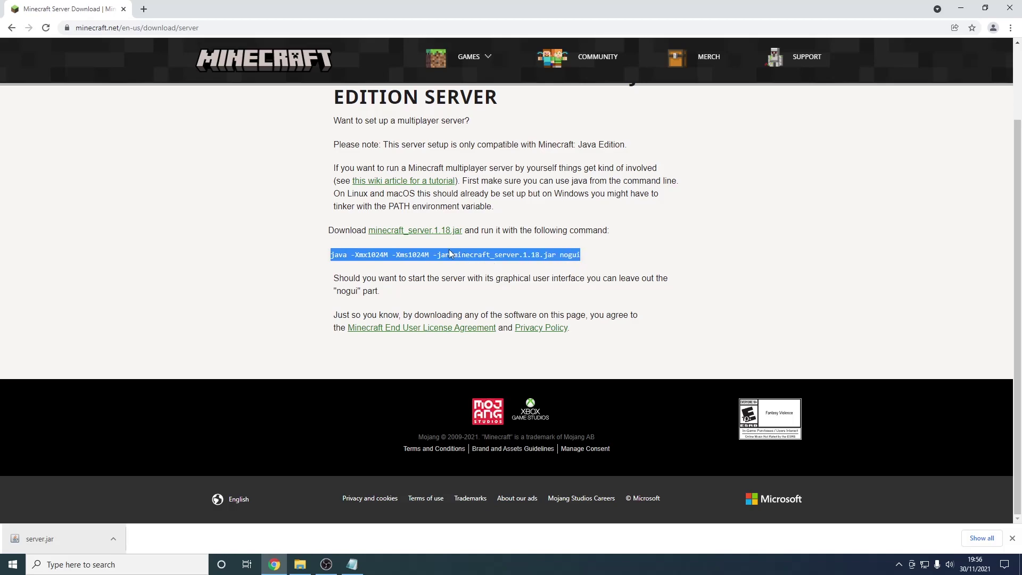
{"action": "right_click", "coordinate": [426, 261]}
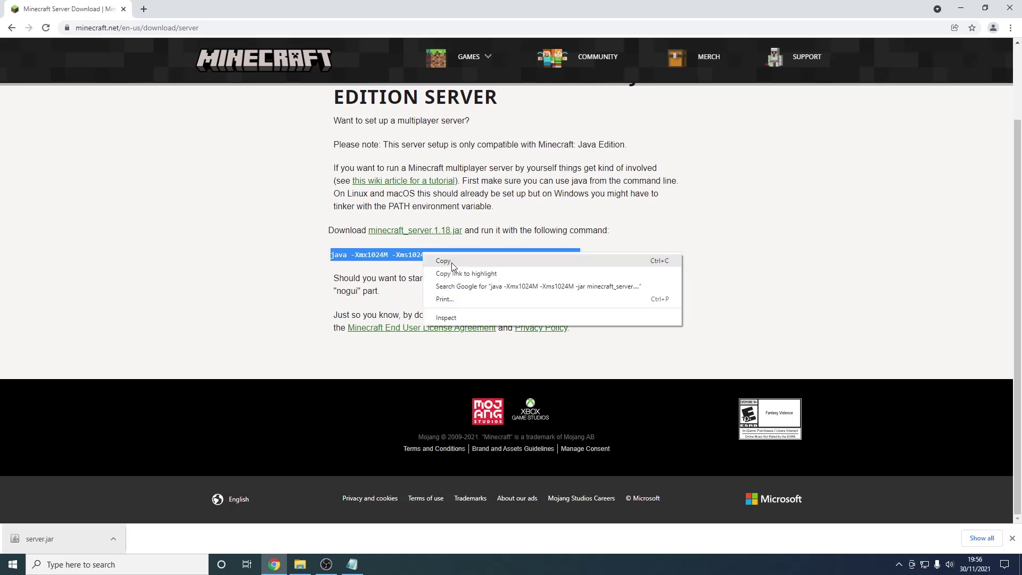
{"action": "left_click", "coordinate": [447, 261]}
{"action": "key", "text": "alt+Tab"}
{"action": "right_click", "coordinate": [238, 189]}
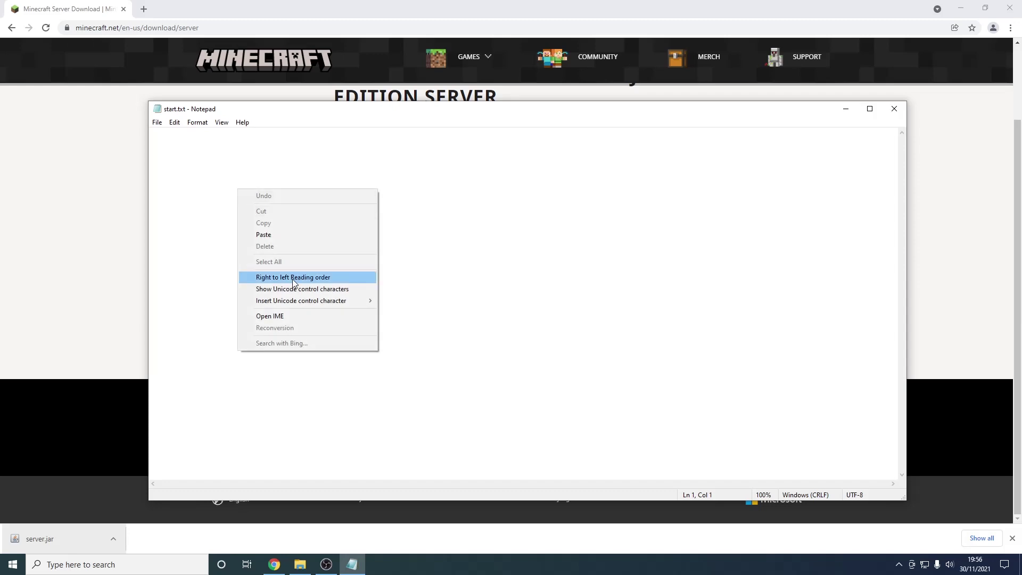
{"action": "left_click", "coordinate": [274, 233]}
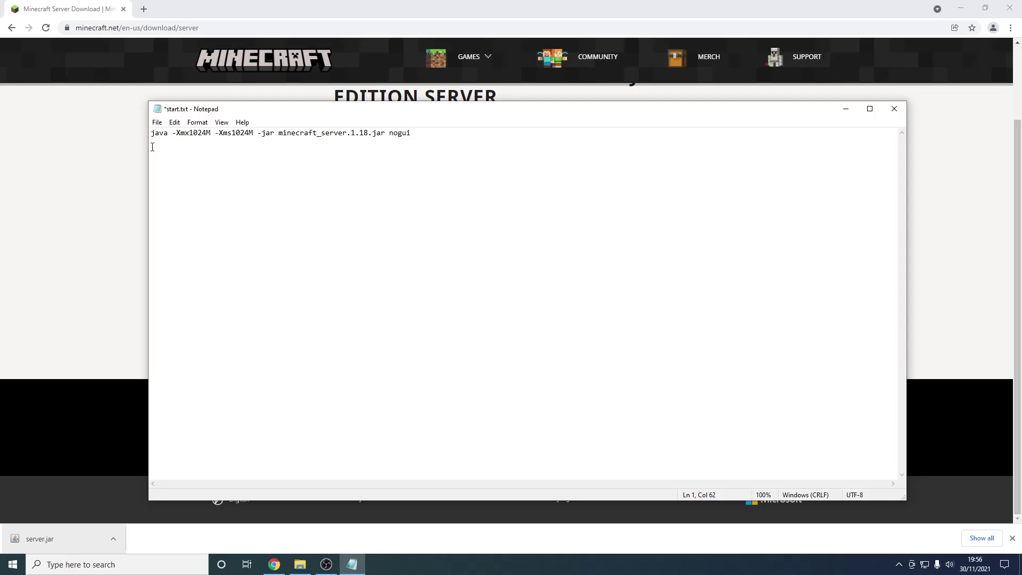
{"action": "left_click_drag", "start_coordinate": [150, 136], "coordinate": [245, 136]}
- Replace minecraft_server.1.18 with server so the command launches server.jar
{"action": "left_click_drag", "start_coordinate": [275, 133], "coordinate": [351, 134]}
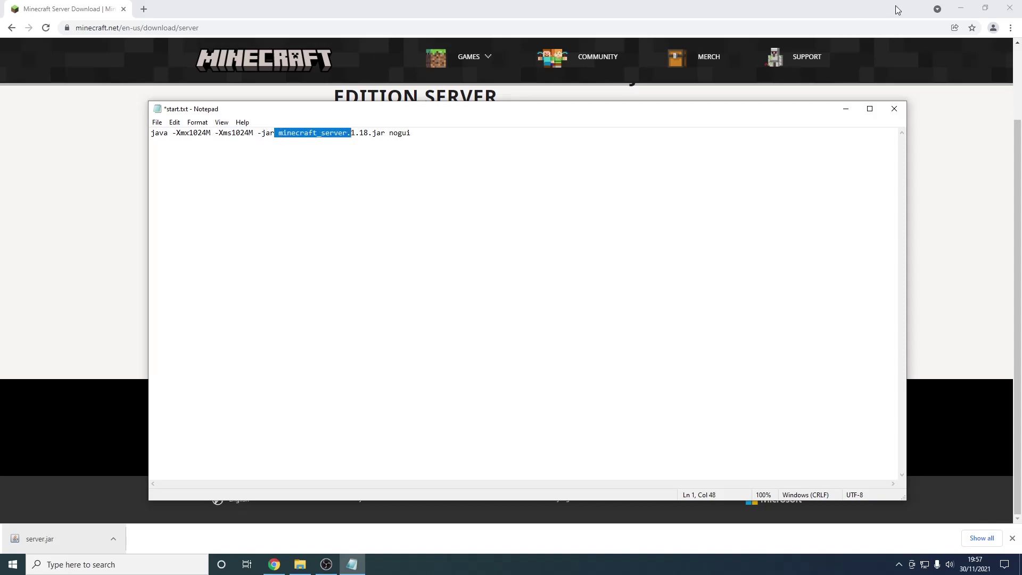
{"action": "left_click", "coordinate": [960, 9]}
{"action": "left_click_drag", "start_coordinate": [301, 113], "coordinate": [406, 270]}
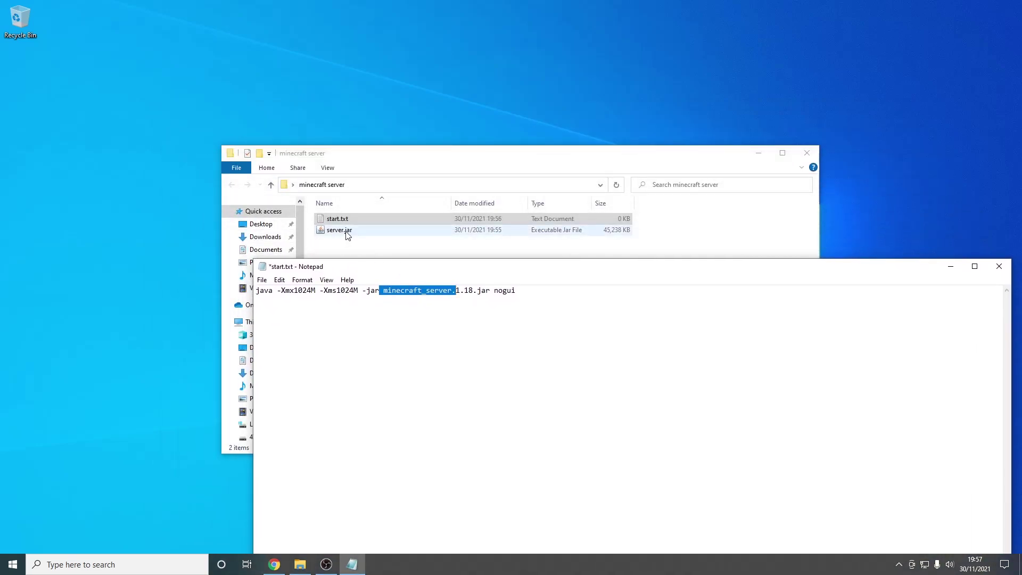
{"action": "left_click", "coordinate": [397, 290]}
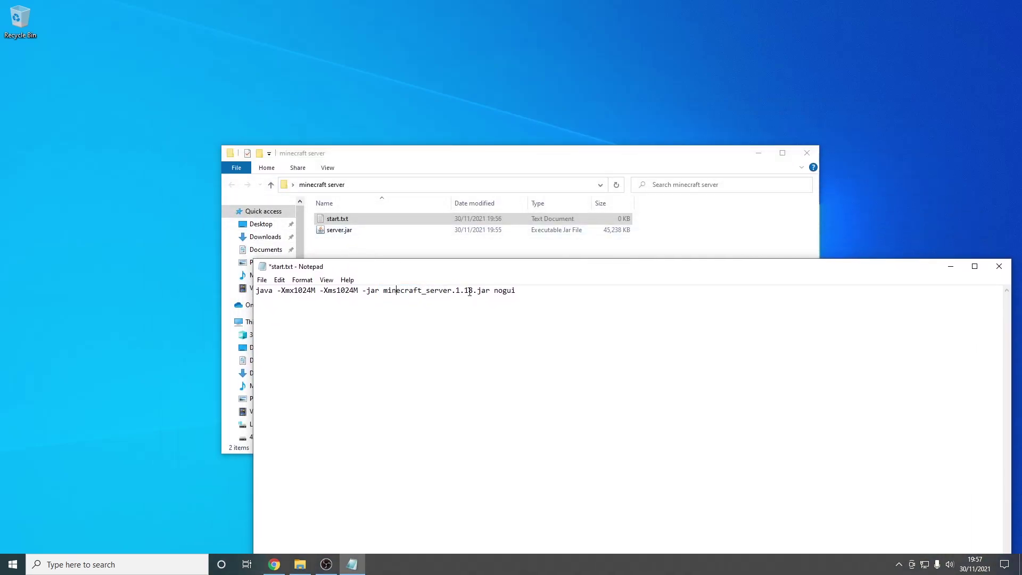
{"action": "left_click_drag", "start_coordinate": [474, 291], "coordinate": [383, 290]}
{"action": "type", "text": "server"}
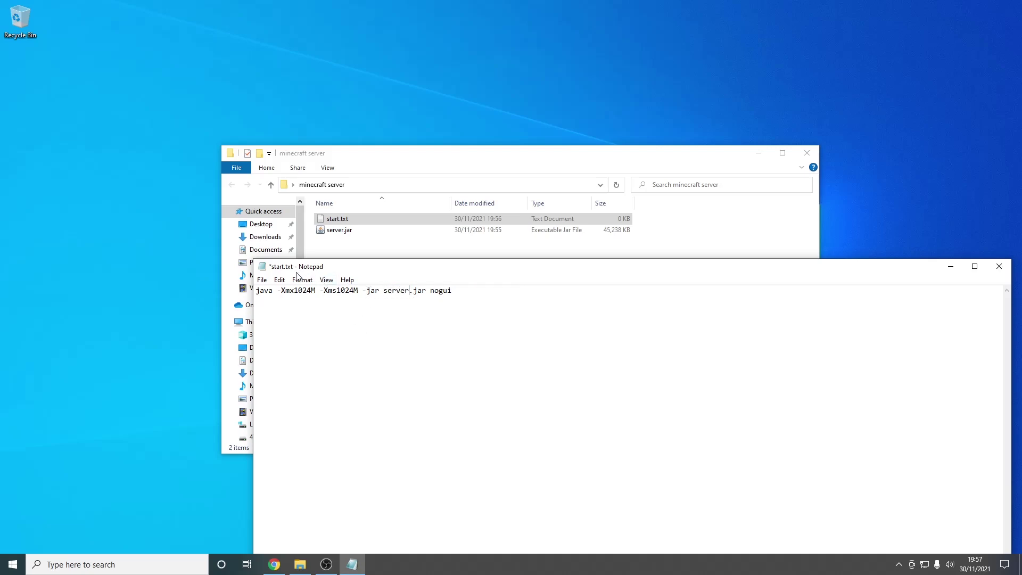
- Save the command as start.bat, with Save as type set to All Files
{"action": "left_click", "coordinate": [265, 283]}
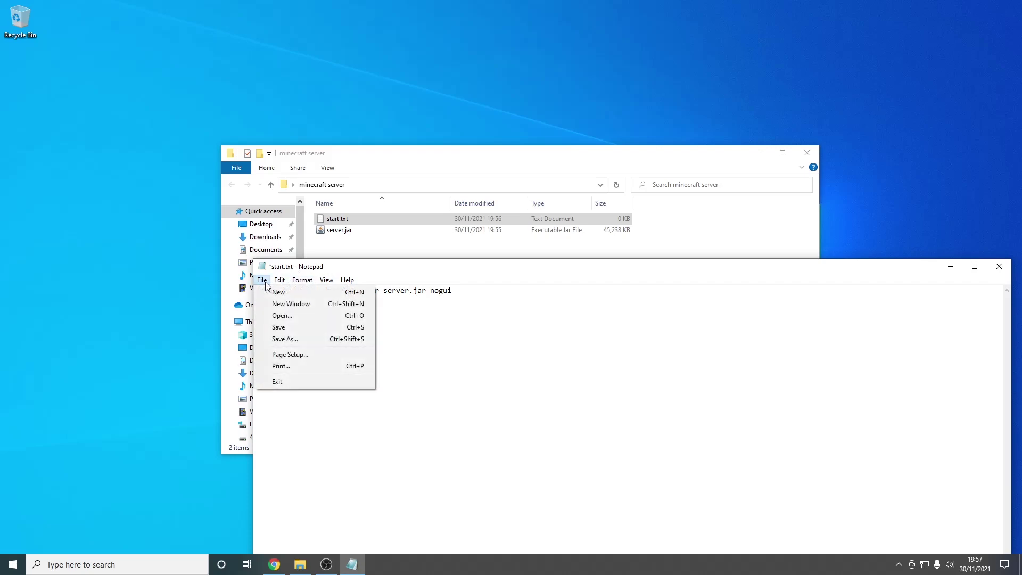
{"action": "left_click", "coordinate": [284, 339]}
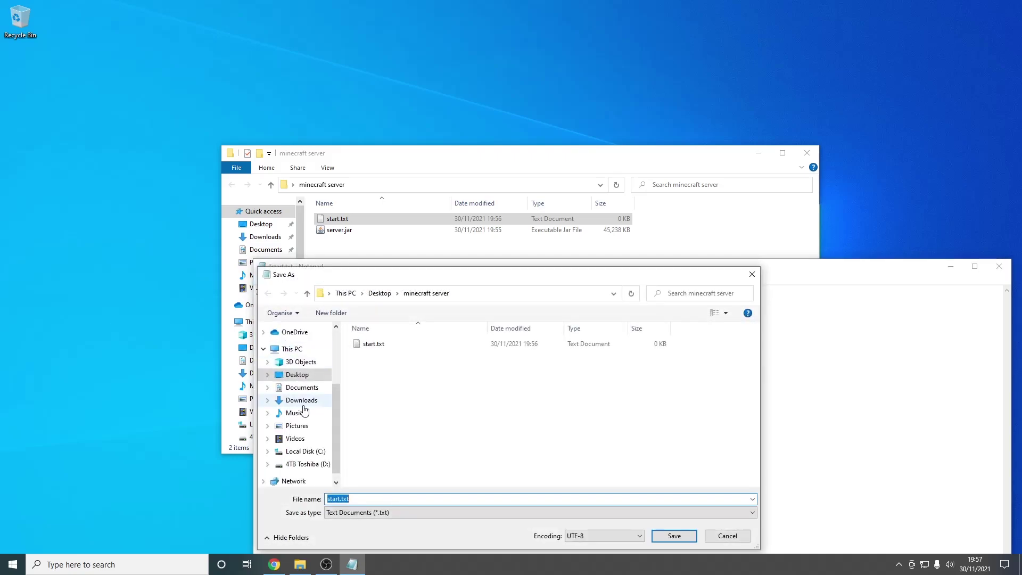
{"action": "left_click", "coordinate": [339, 517]}
{"action": "left_click", "coordinate": [339, 531]}
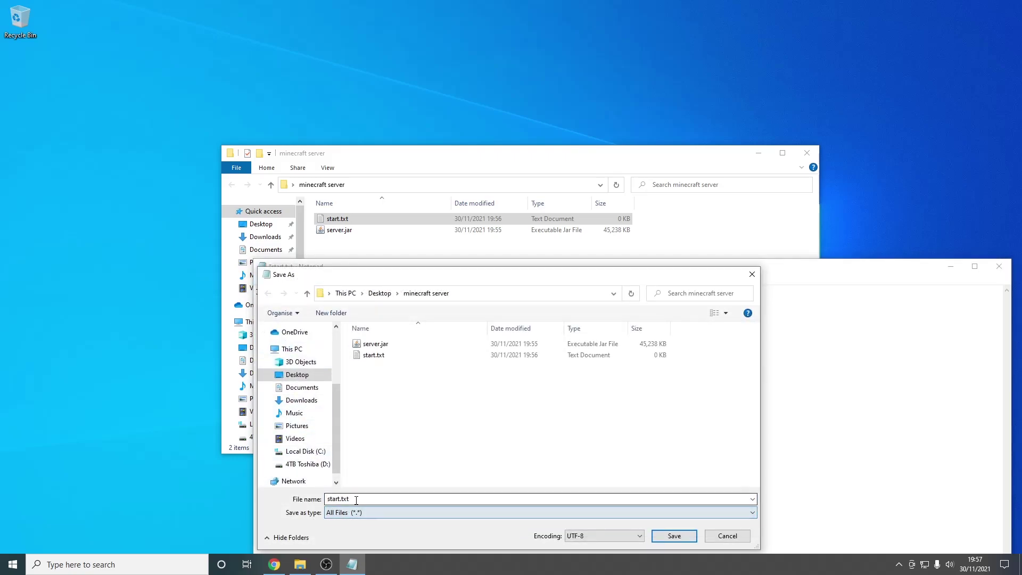
{"action": "left_click", "coordinate": [340, 500]}
{"action": "left_click", "coordinate": [339, 501]}
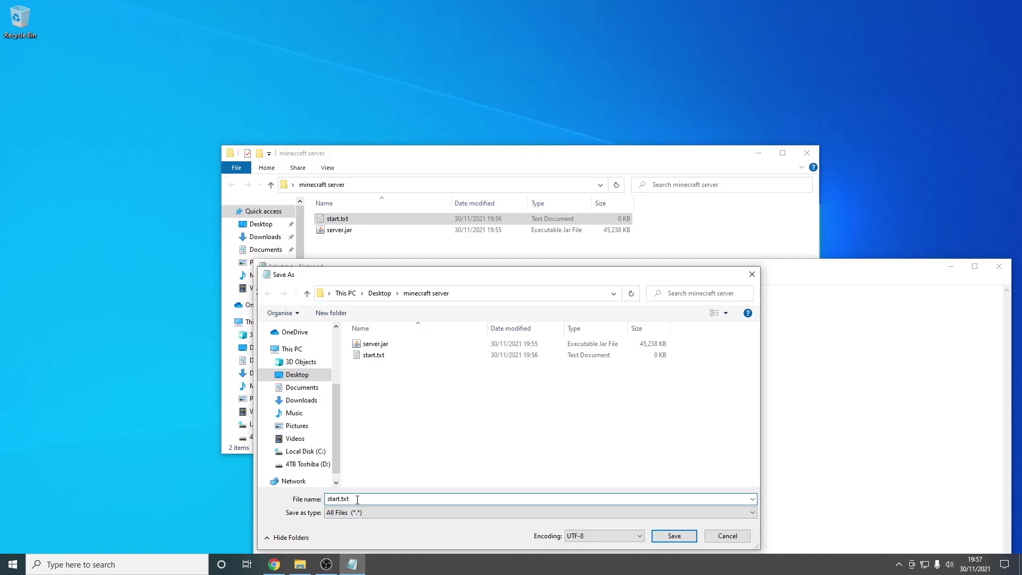
{"action": "key", "text": "BackSpace"}
{"action": "key", "text": "BackSpace"}
{"action": "key", "text": "BackSpace"}
{"action": "type", "text": "bat"}
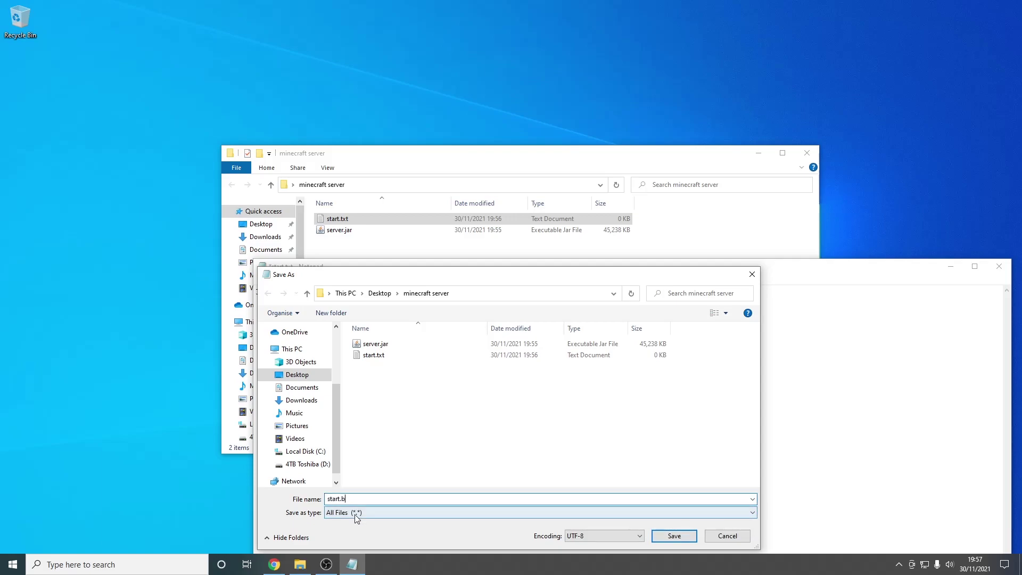
{"action": "left_click", "coordinate": [674, 535]}
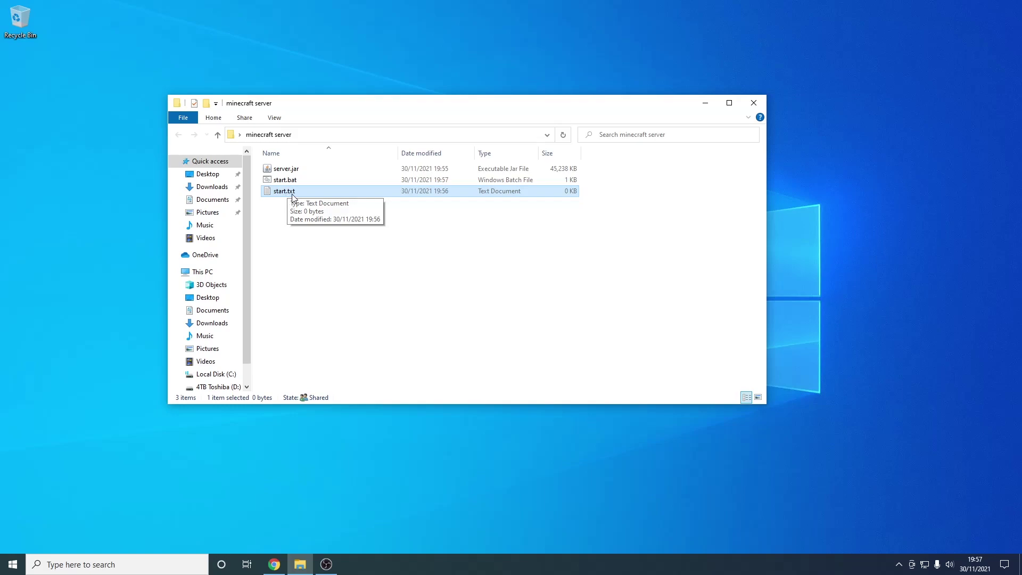
- Delete start.txt to the Recycle Bin and run start.bat once to generate the server files
{"action": "left_click_drag", "start_coordinate": [309, 196], "coordinate": [25, 38]}
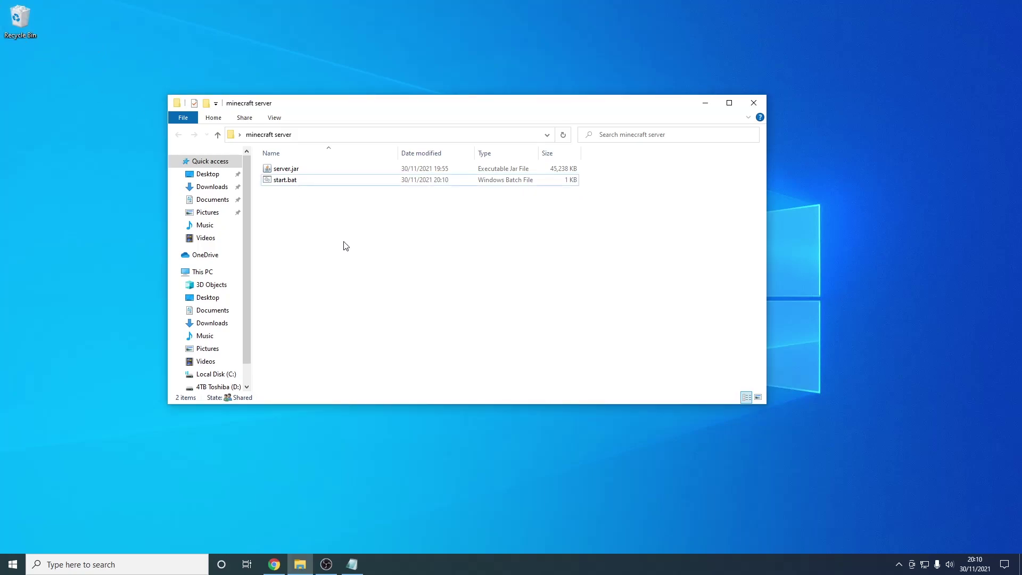
{"action": "double_click", "coordinate": [288, 181]}
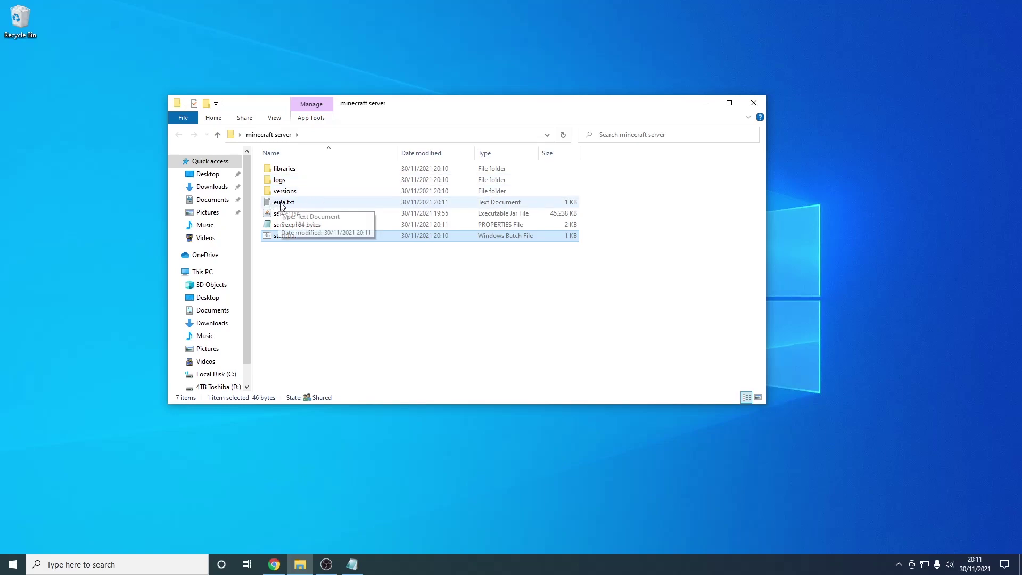
- Edit eula.txt in Notepad, changing eula=false to eula=true, and save it
{"action": "left_click", "coordinate": [304, 203]}
{"action": "right_click", "coordinate": [305, 202]}
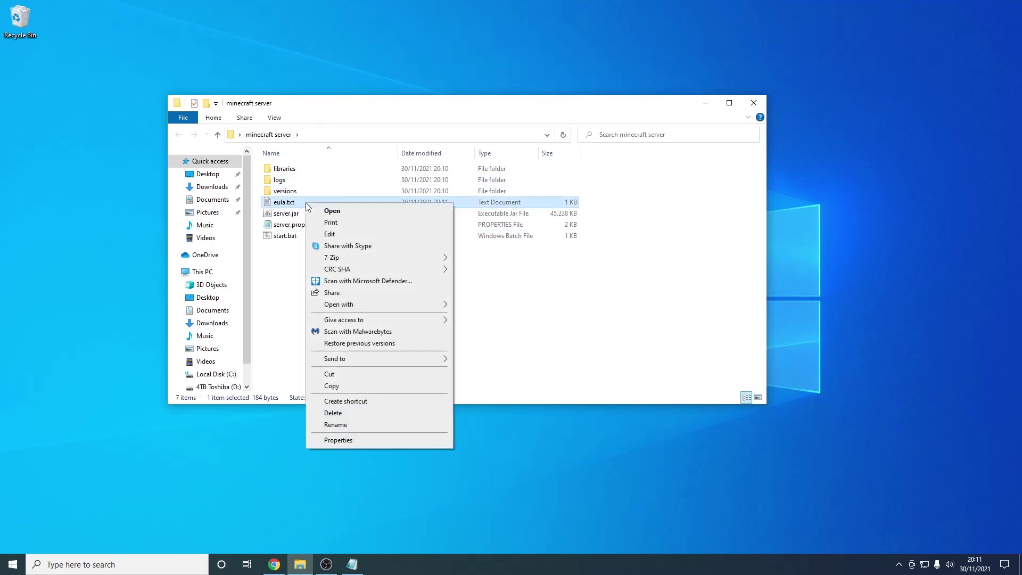
{"action": "left_click", "coordinate": [325, 235]}
{"action": "left_click_drag", "start_coordinate": [335, 268], "coordinate": [258, 117]}
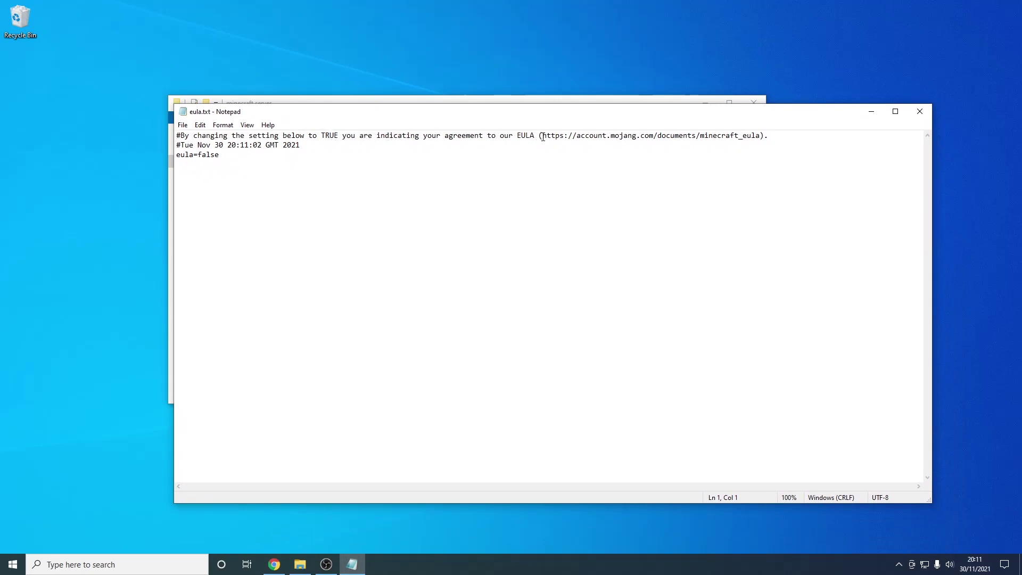
{"action": "left_click_drag", "start_coordinate": [543, 137], "coordinate": [761, 136]}
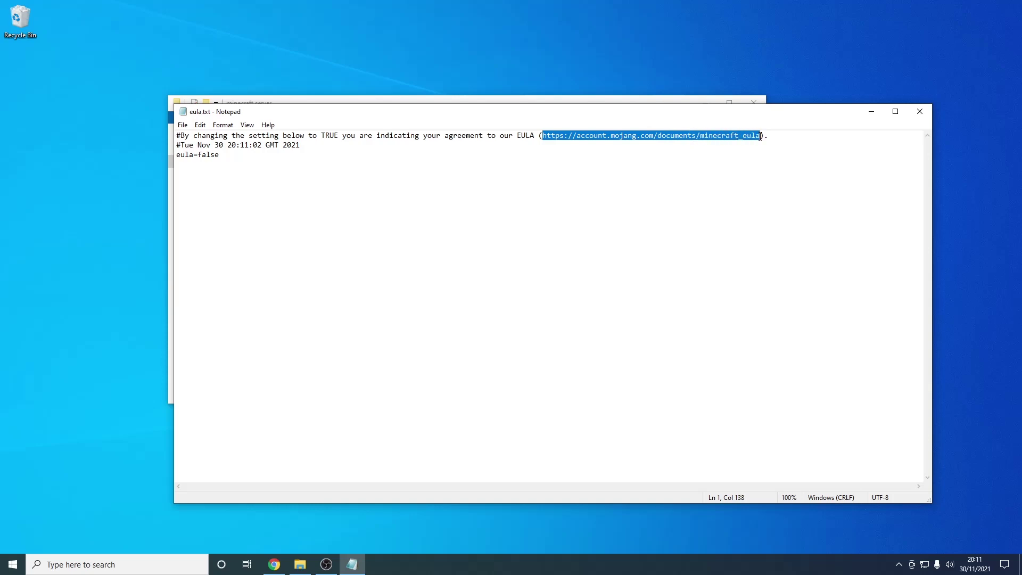
{"action": "left_click", "coordinate": [312, 162]}
{"action": "left_click_drag", "start_coordinate": [226, 156], "coordinate": [199, 156]}
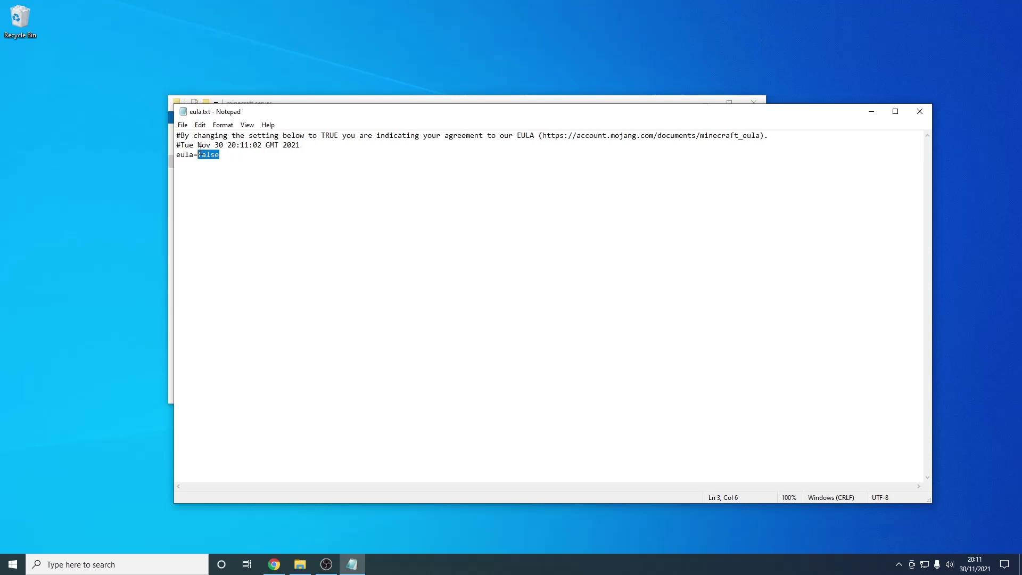
{"action": "type", "text": "true"}
{"action": "left_click", "coordinate": [183, 125]}
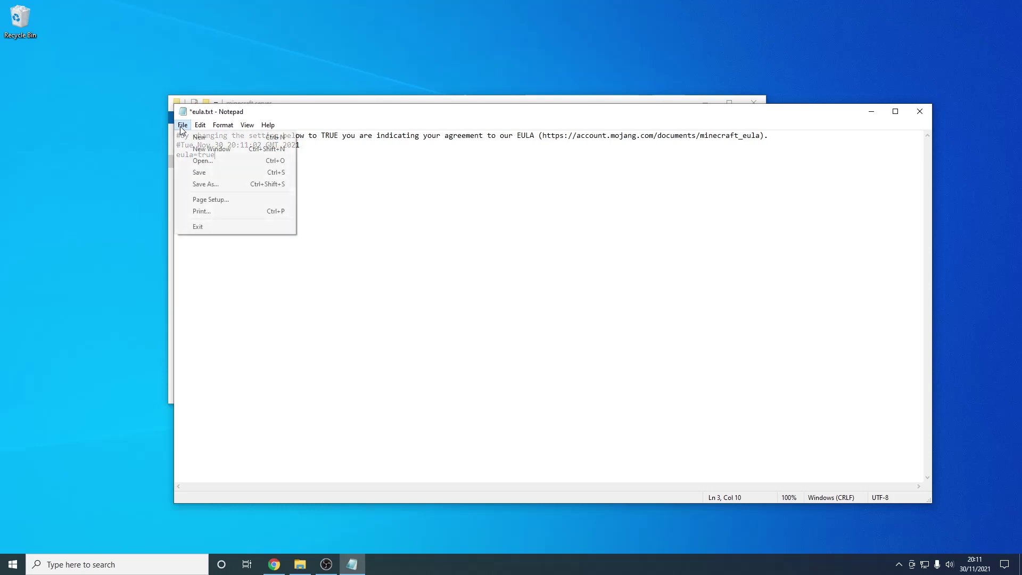
{"action": "left_click", "coordinate": [207, 172]}
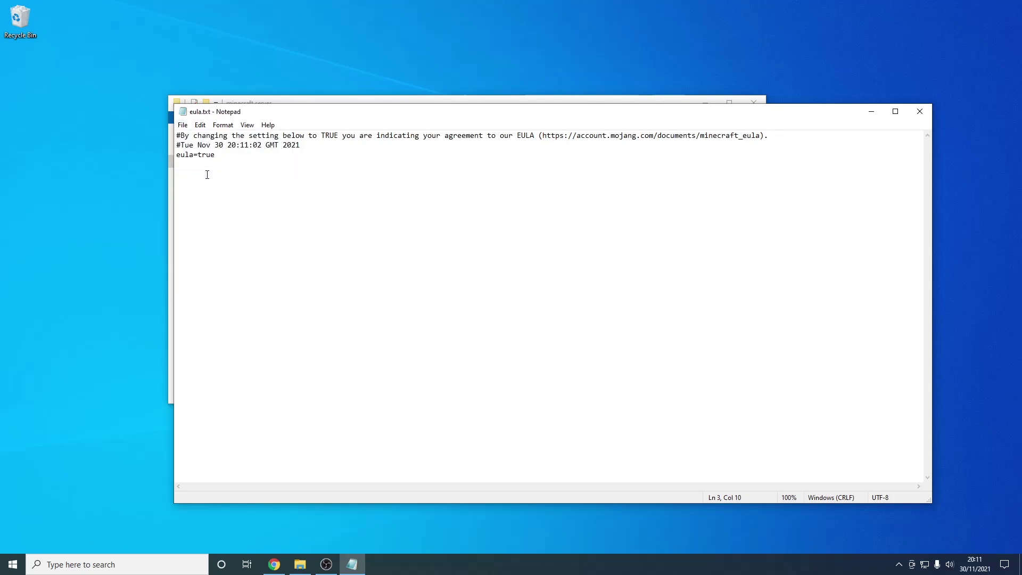
- Close Notepad, start the server with start.bat, and shut it down with the stop command
{"action": "left_click", "coordinate": [919, 111]}
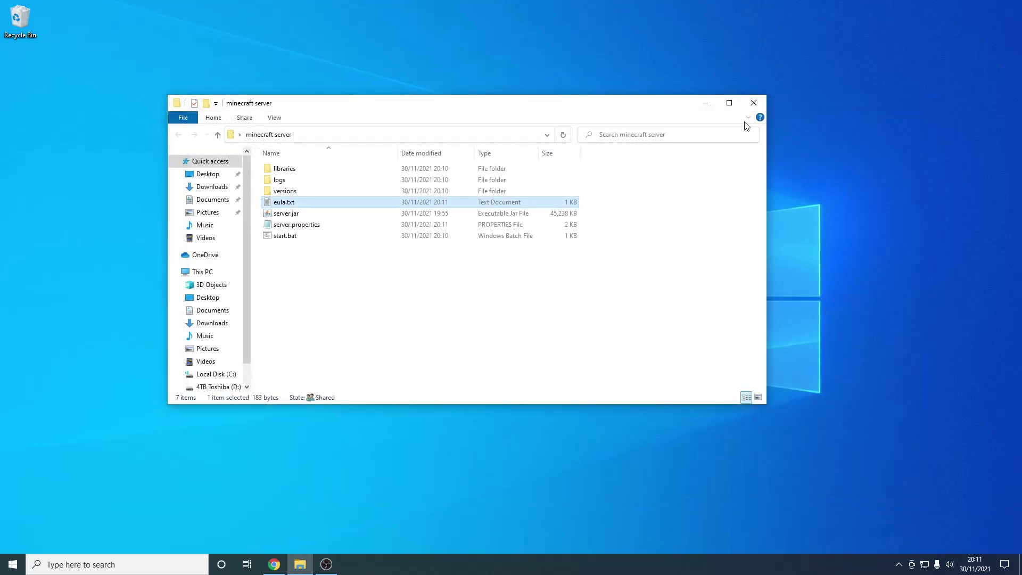
{"action": "left_click", "coordinate": [304, 238]}
{"action": "double_click", "coordinate": [304, 237]}
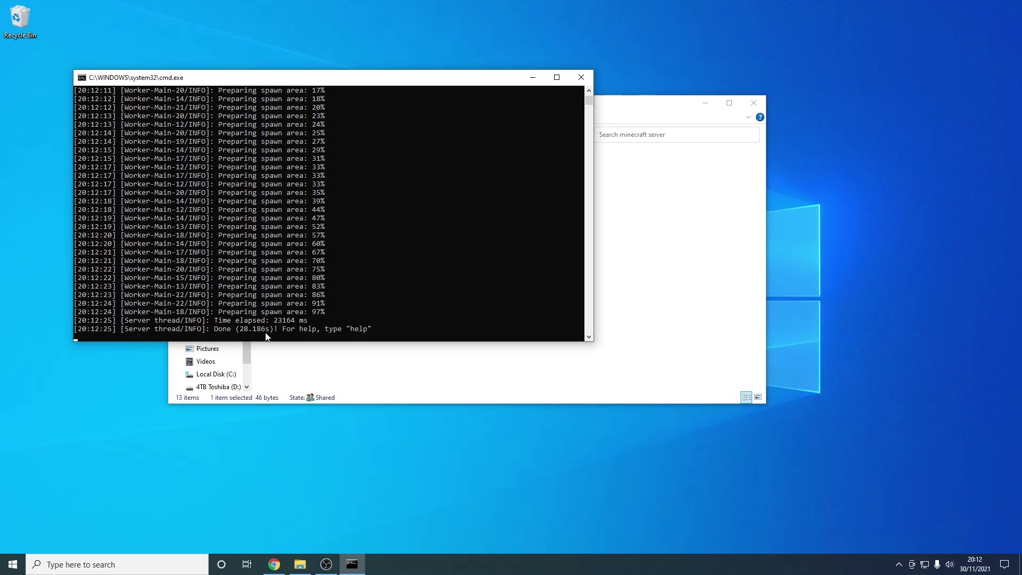
{"action": "type", "text": "stop"}
{"action": "key", "text": "Return"}
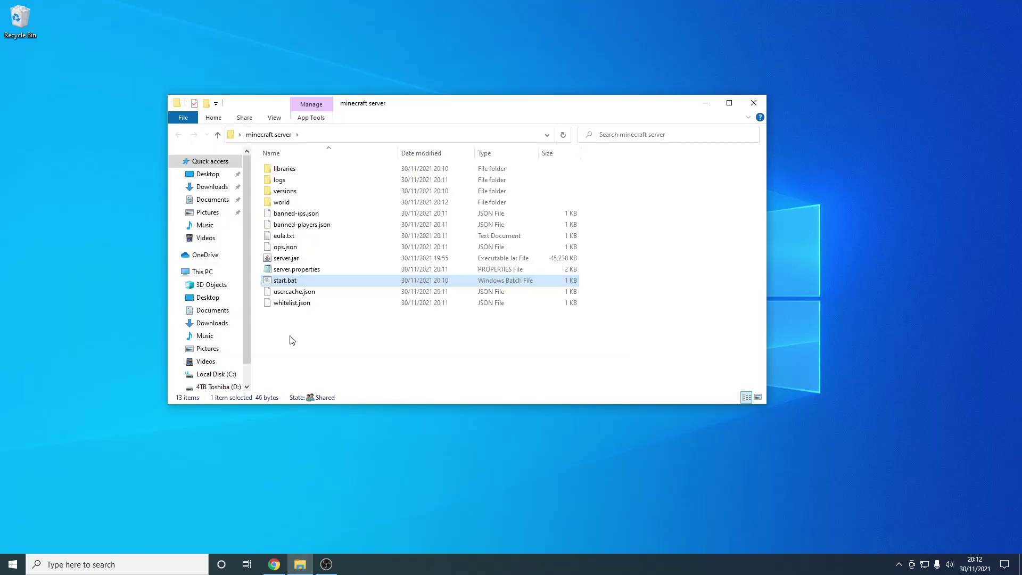
- Open server.properties from the minecraft server folder in Notepad for editing
{"action": "left_click_drag", "start_coordinate": [289, 335], "coordinate": [331, 168]}
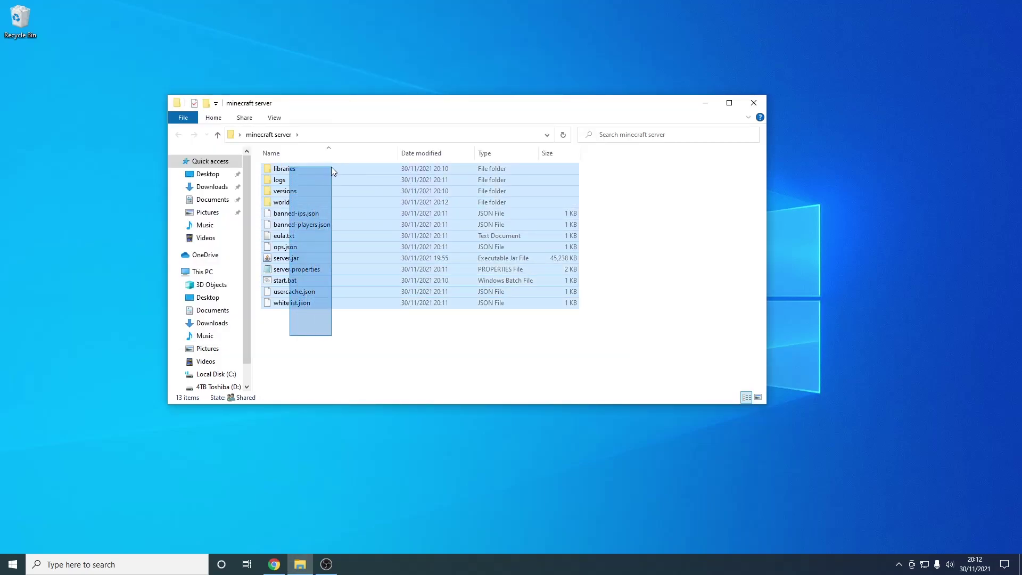
{"action": "left_click", "coordinate": [355, 334]}
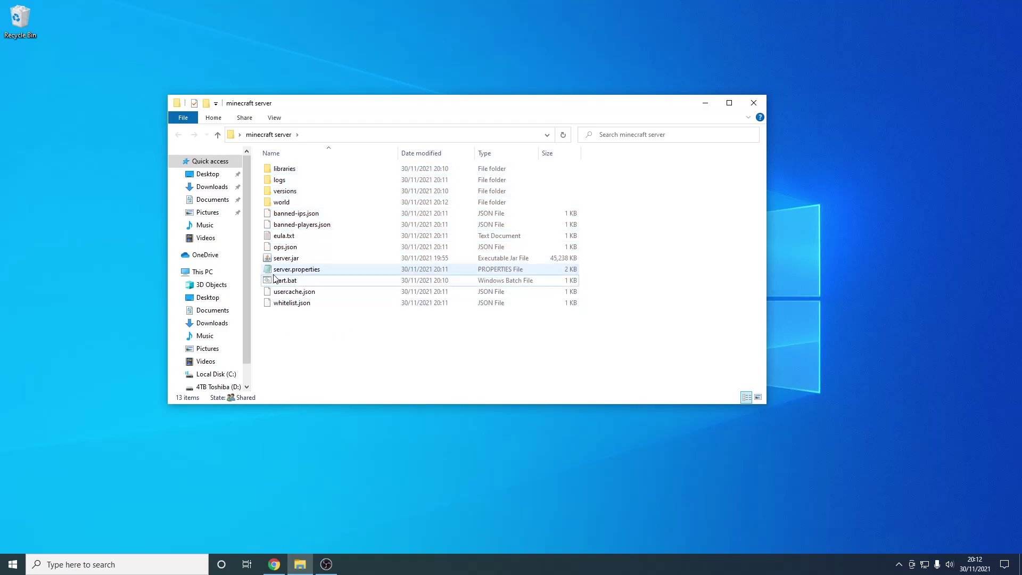
{"action": "left_click", "coordinate": [335, 271]}
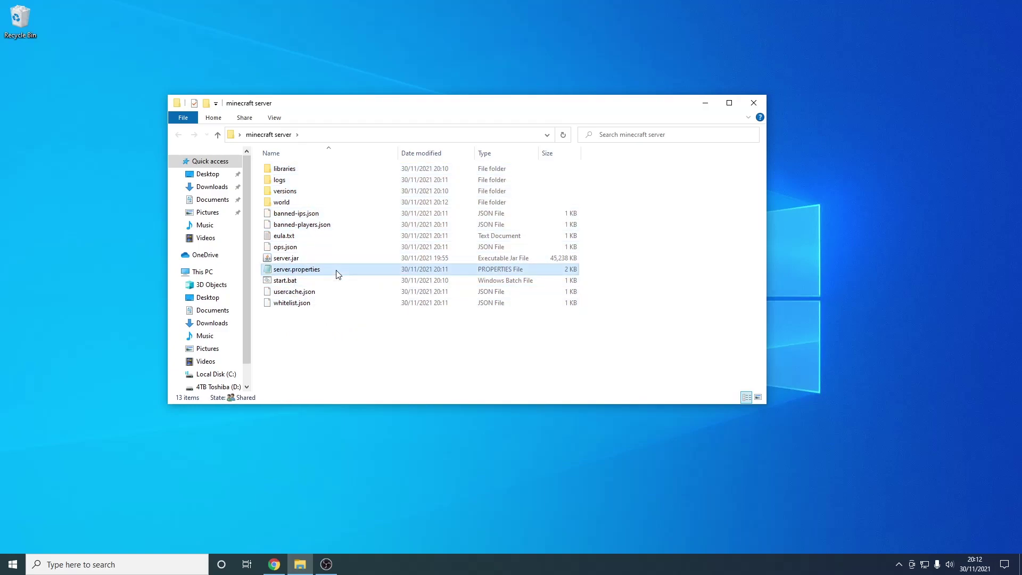
{"action": "right_click", "coordinate": [335, 272]}
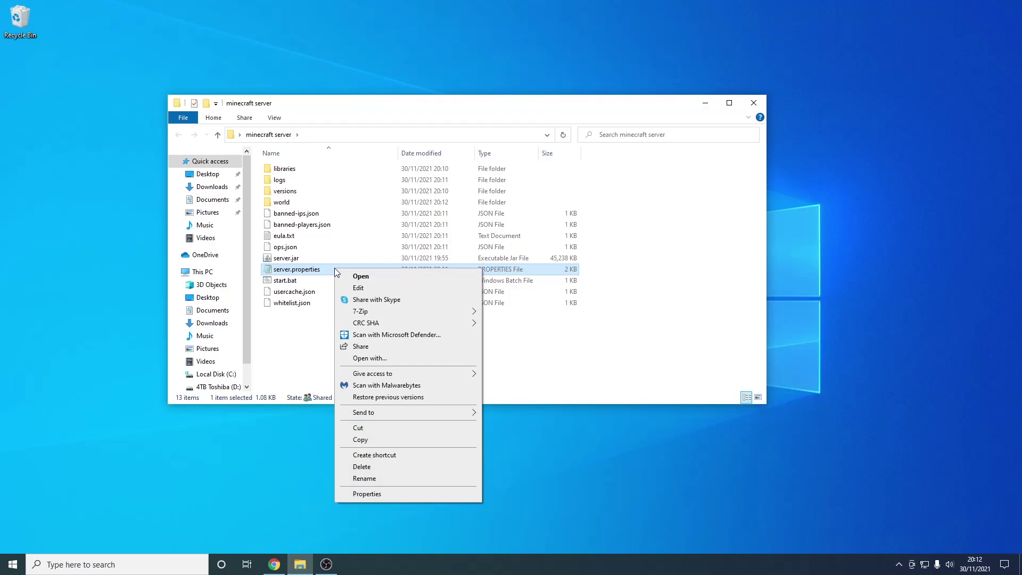
{"action": "left_click", "coordinate": [365, 291]}
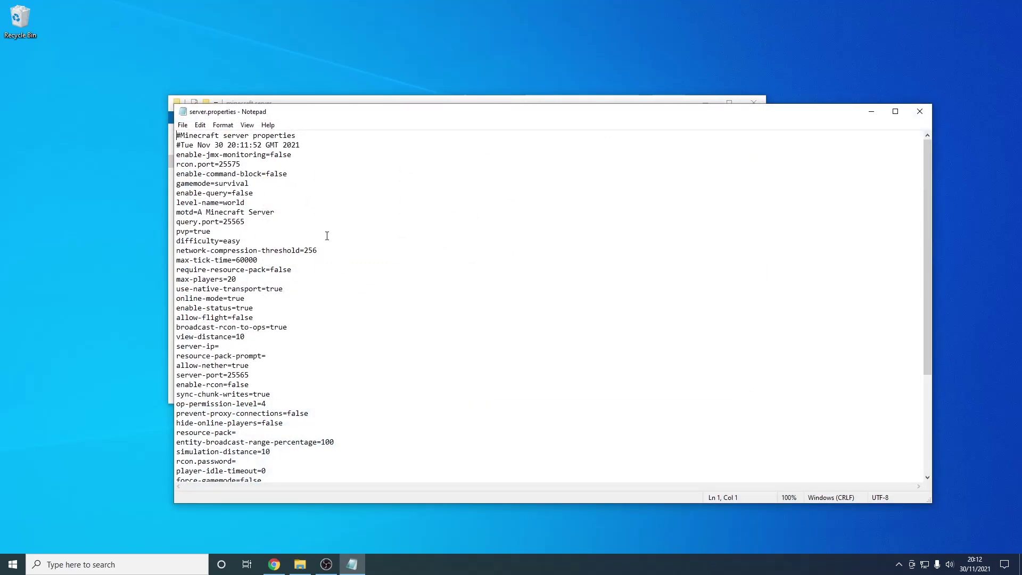
- Change white-list from false to true and max-players from 20 to 1
{"action": "left_click_drag", "start_coordinate": [177, 231], "coordinate": [204, 233]}
{"action": "scroll", "coordinate": [217, 242], "scroll_direction": "down", "scroll_amount": 3}
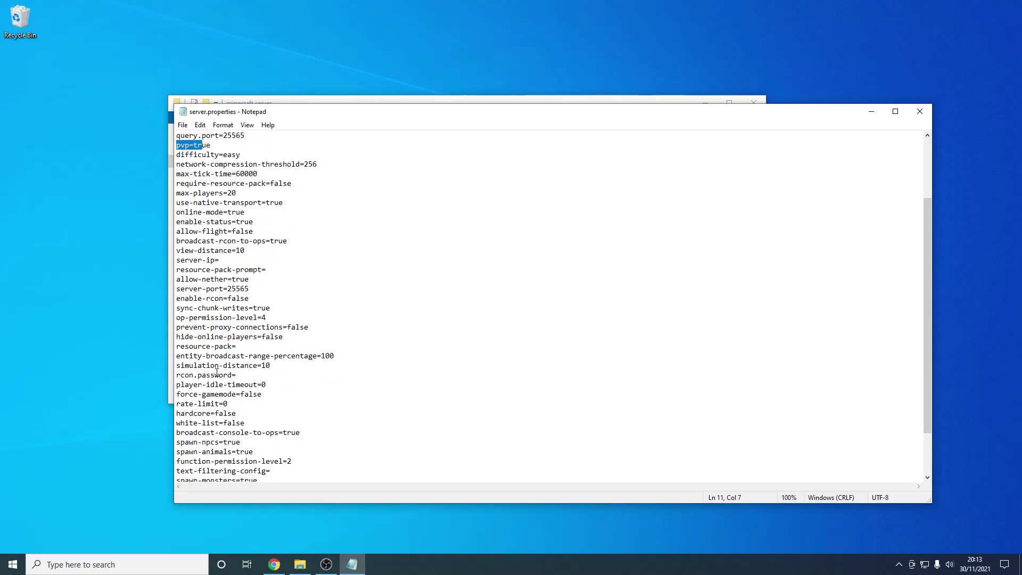
{"action": "left_click_drag", "start_coordinate": [194, 425], "coordinate": [223, 424]}
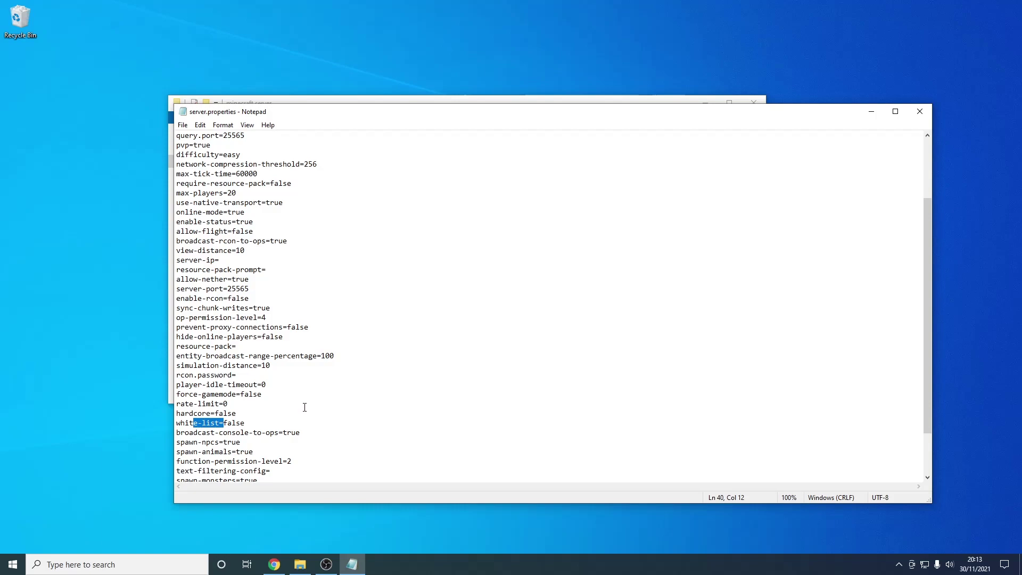
{"action": "double_click", "coordinate": [233, 424]}
{"action": "left_click_drag", "start_coordinate": [246, 424], "coordinate": [224, 424]}
{"action": "type", "text": "true"}
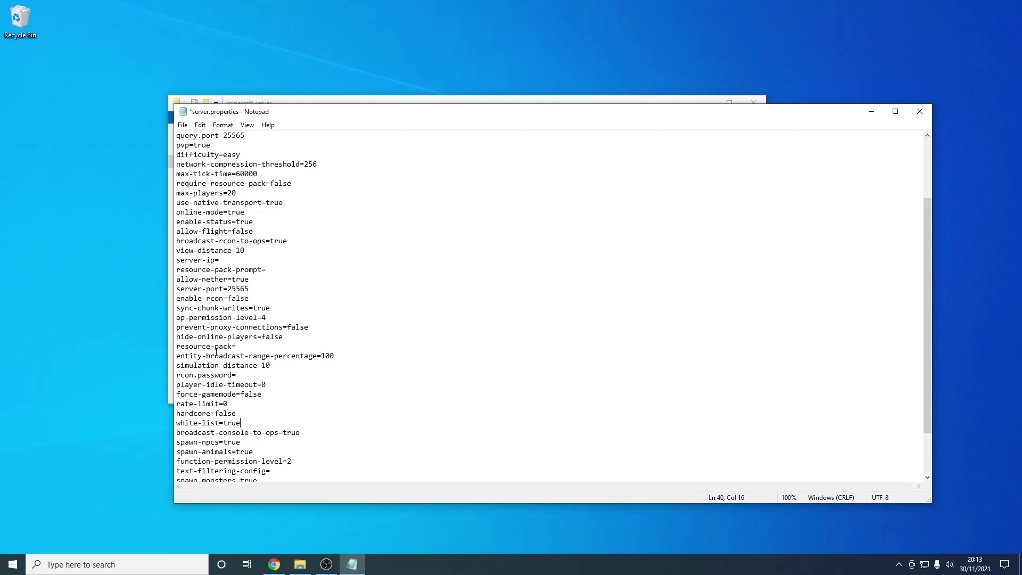
{"action": "scroll", "coordinate": [213, 250], "scroll_direction": "up", "scroll_amount": 1}
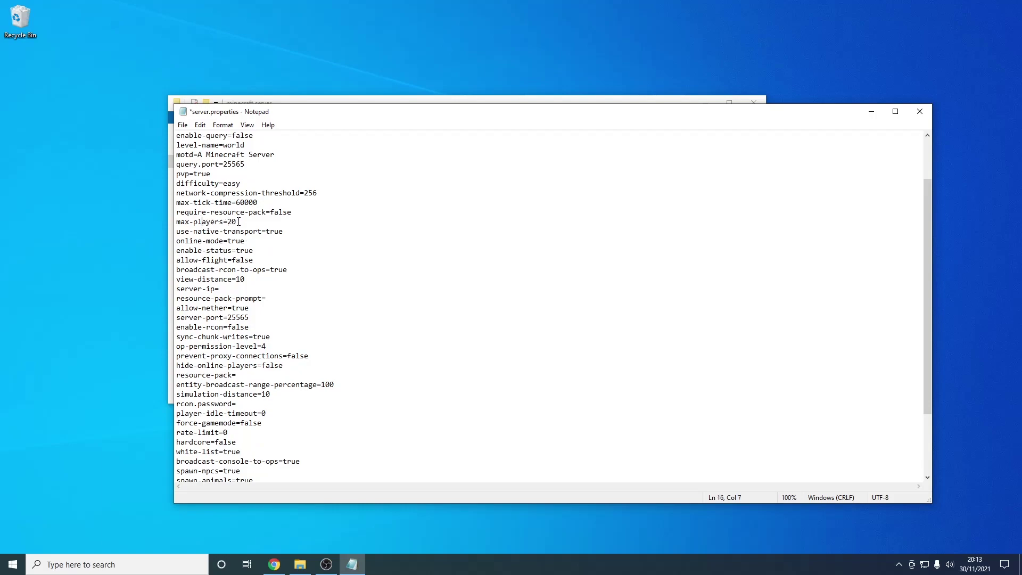
{"action": "left_click_drag", "start_coordinate": [238, 221], "coordinate": [227, 222]}
{"action": "type", "text": "1"}
- Save server.properties and close Notepad
{"action": "left_click", "coordinate": [183, 125]}
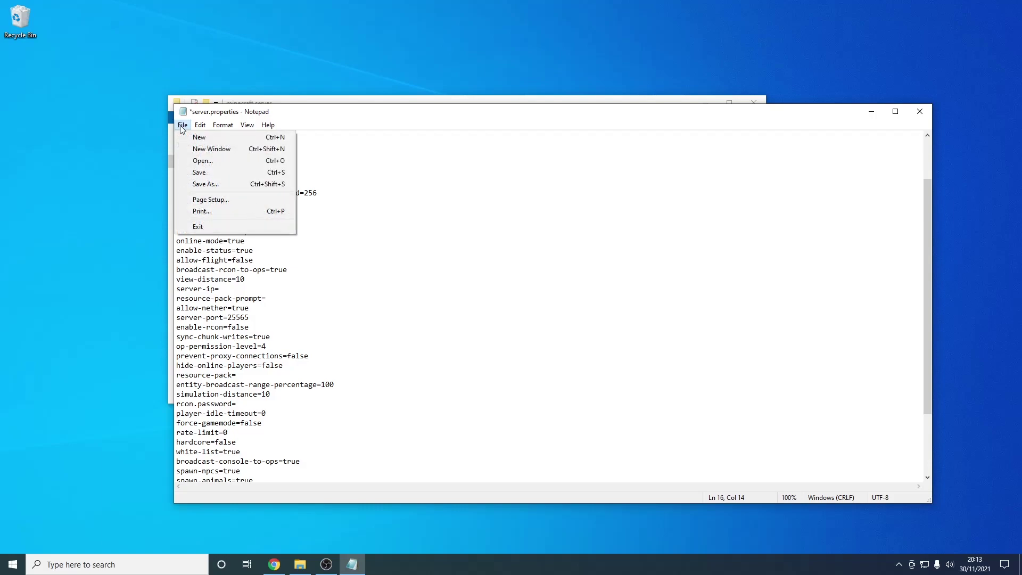
{"action": "left_click", "coordinate": [209, 172]}
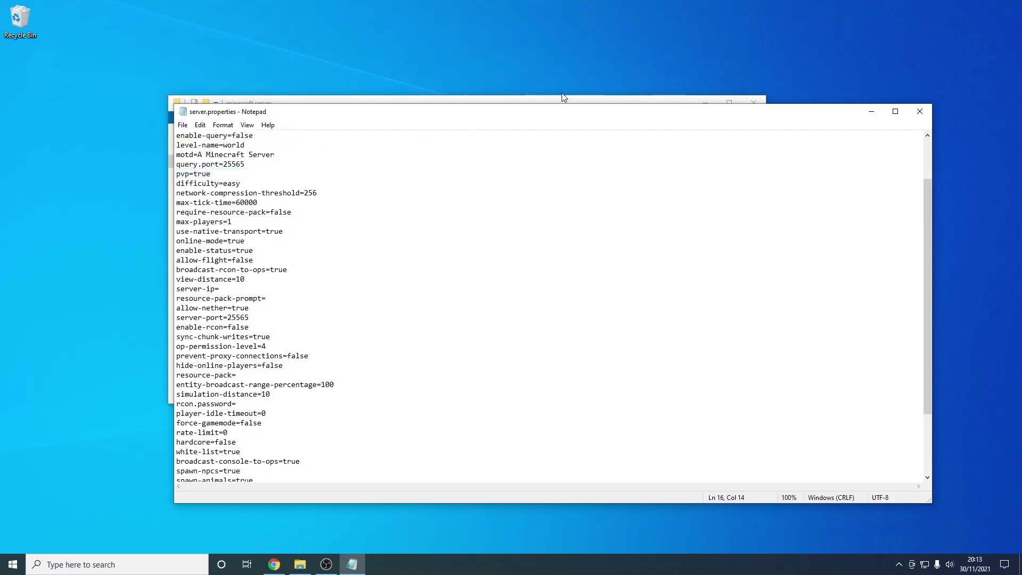
{"action": "left_click", "coordinate": [920, 111]}
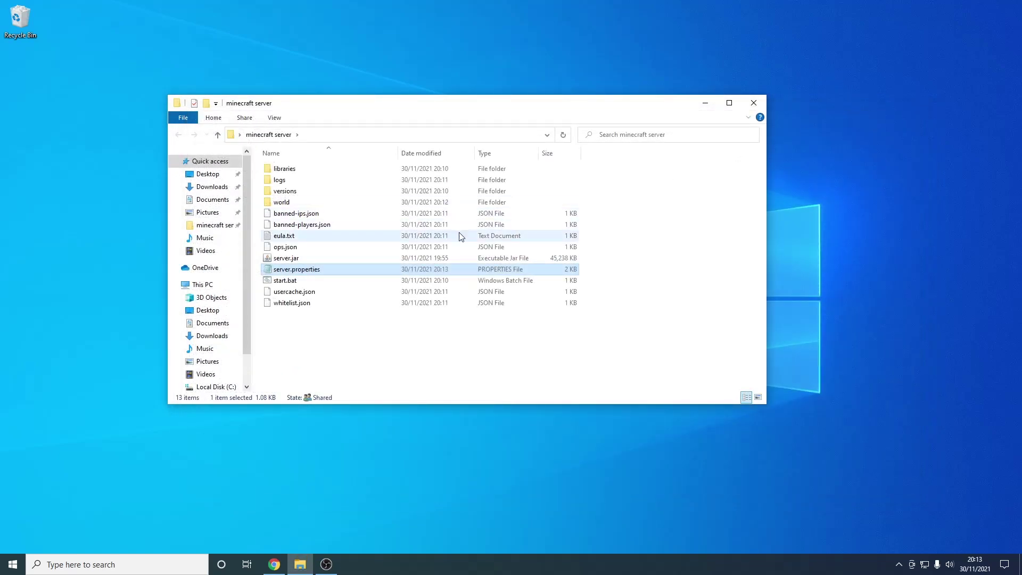
- Run start.bat in the minecraft server folder to launch the server console
{"action": "double_click", "coordinate": [305, 280]}
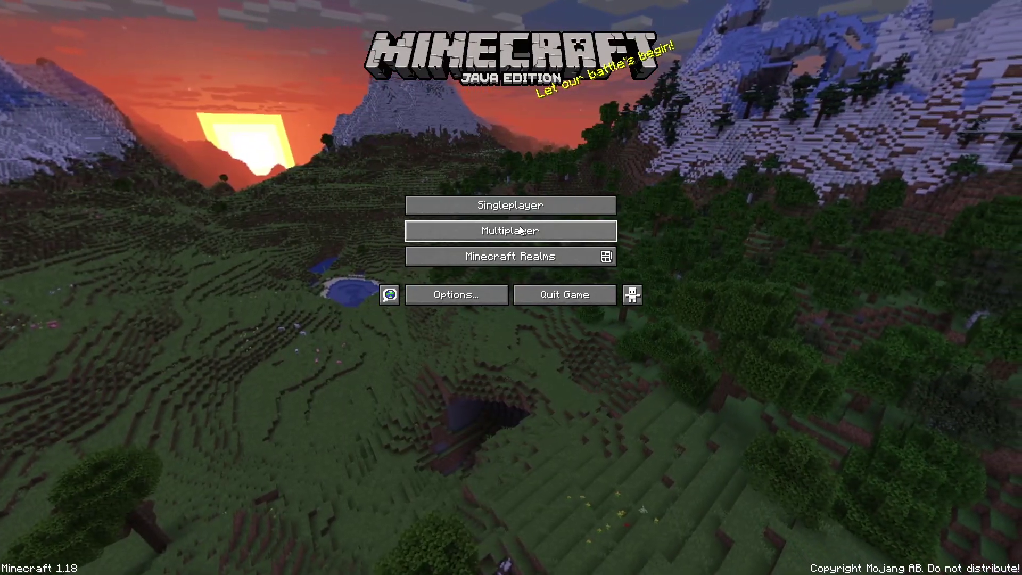
- Add a Multiplayer server entry with address 0 and try joining it, which is refused
{"action": "left_click", "coordinate": [517, 232]}
{"action": "left_click", "coordinate": [605, 529]}
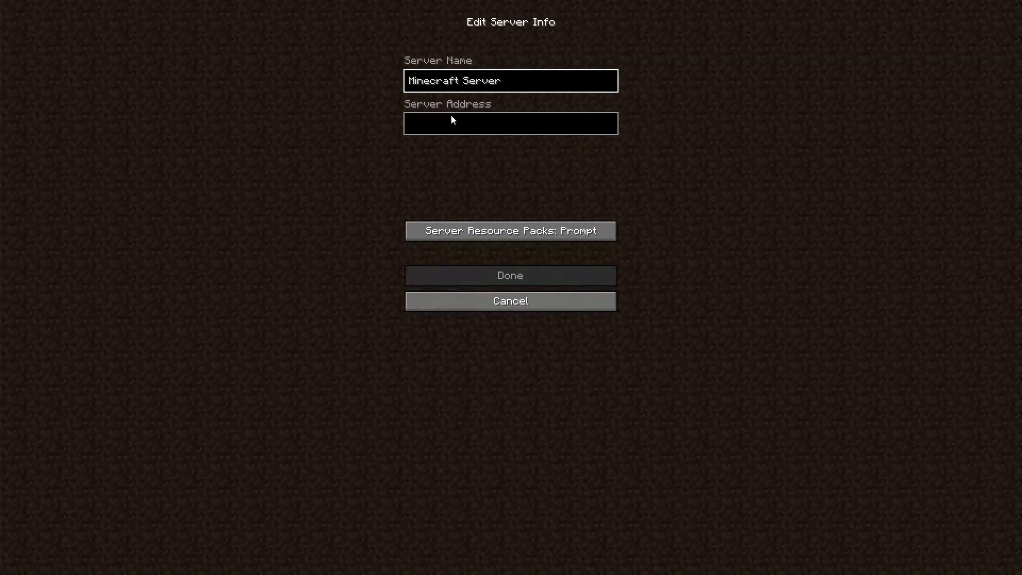
{"action": "left_click", "coordinate": [439, 121]}
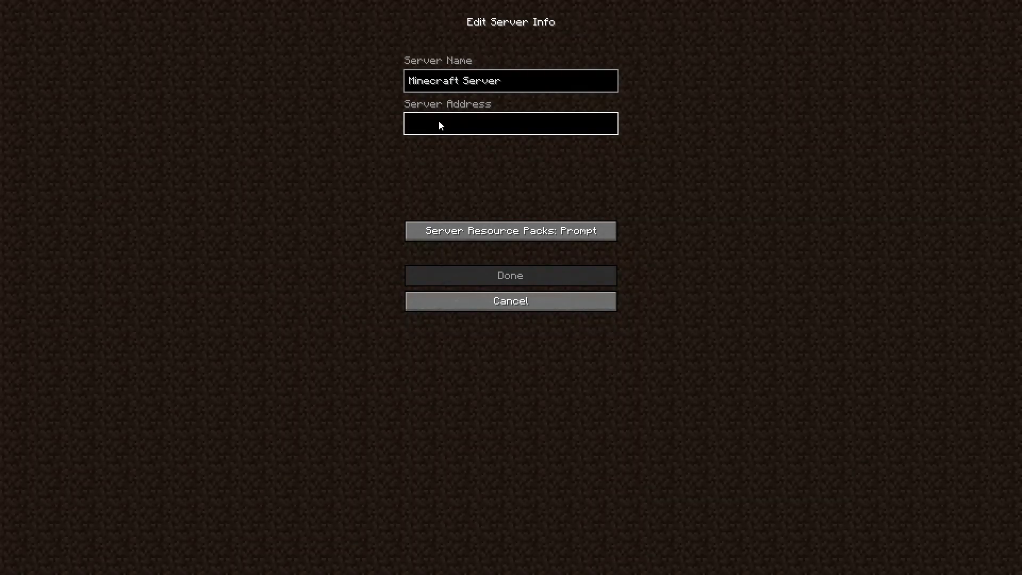
{"action": "type", "text": "0"}
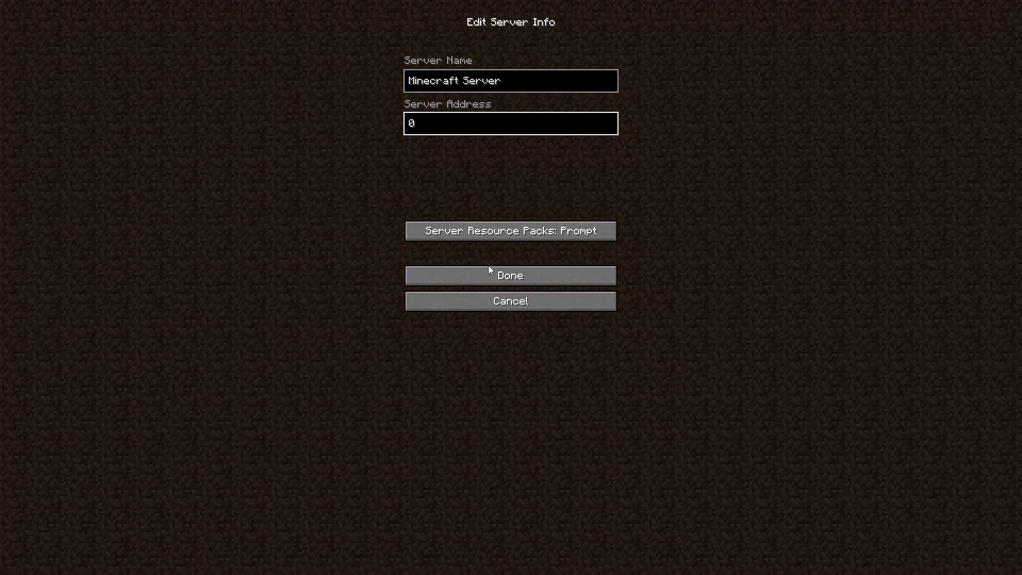
{"action": "left_click", "coordinate": [499, 277]}
{"action": "mouse_move", "coordinate": [560, 40]}
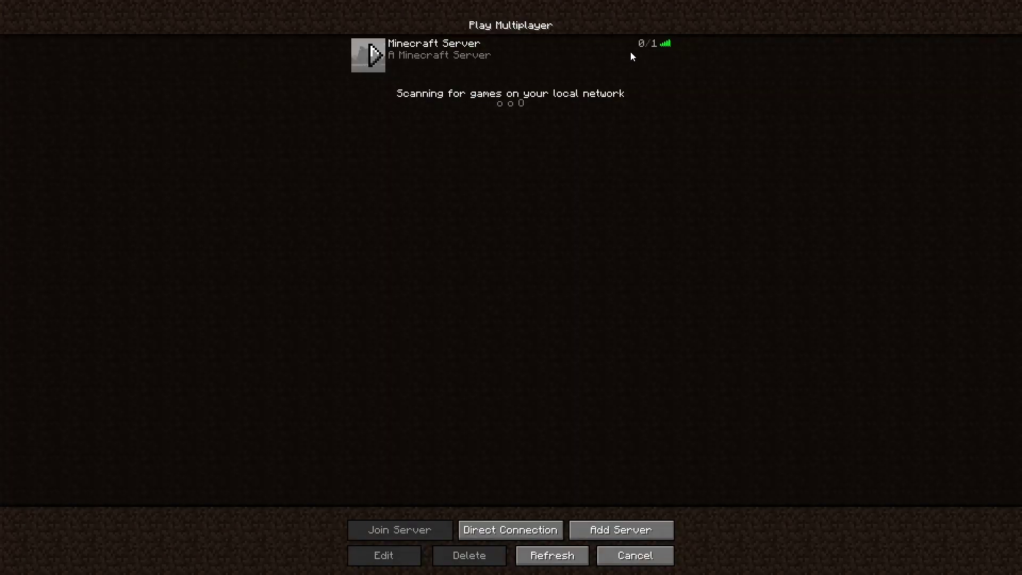
{"action": "double_click", "coordinate": [470, 50]}
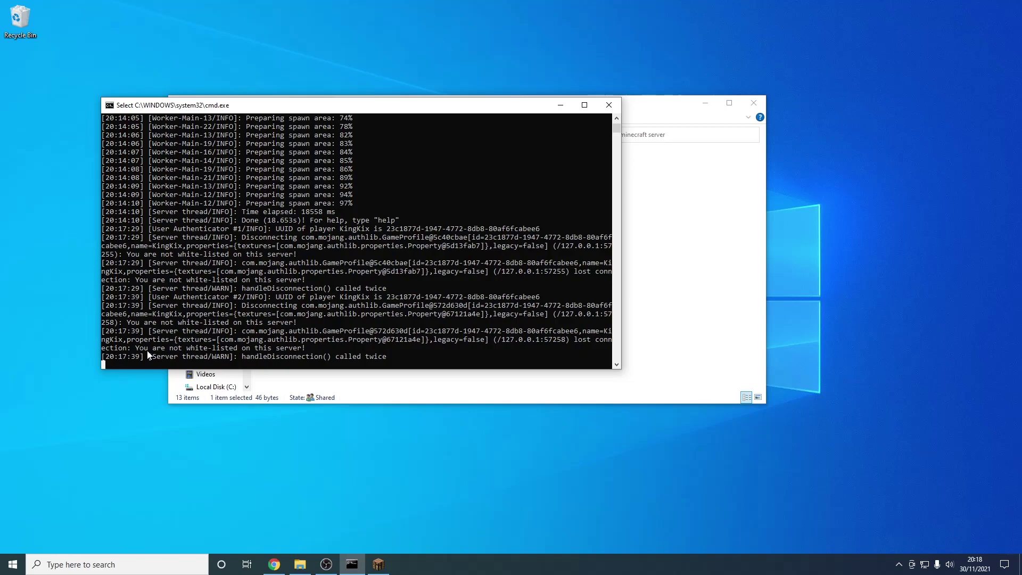
- Whitelist the player's username from the server console and check the confirmation message
{"action": "type", "text": "white"}
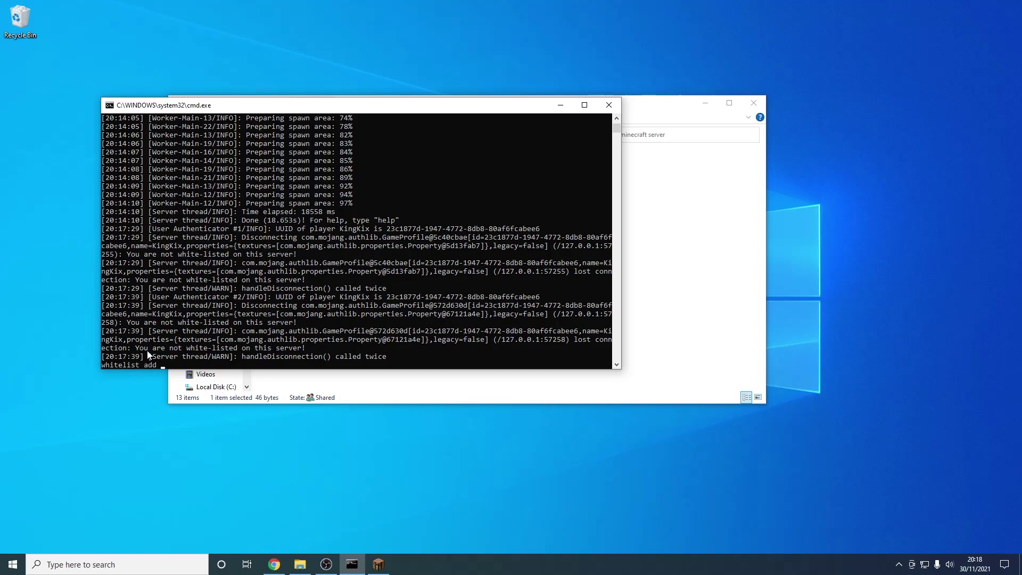
{"action": "type", "text": "list add KingKix"}
{"action": "key", "text": "Return"}
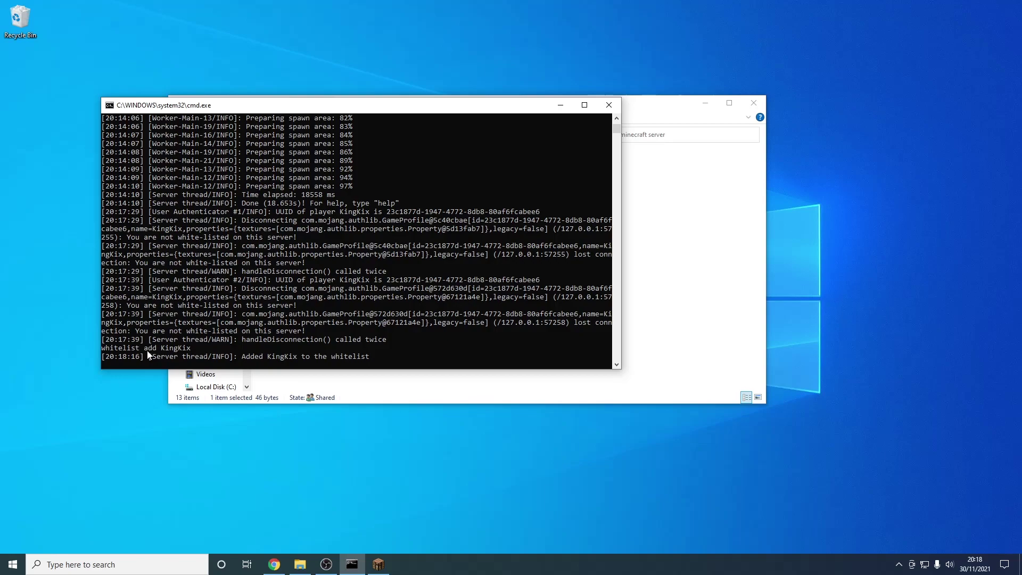
{"action": "left_click_drag", "start_coordinate": [243, 357], "coordinate": [250, 360]}
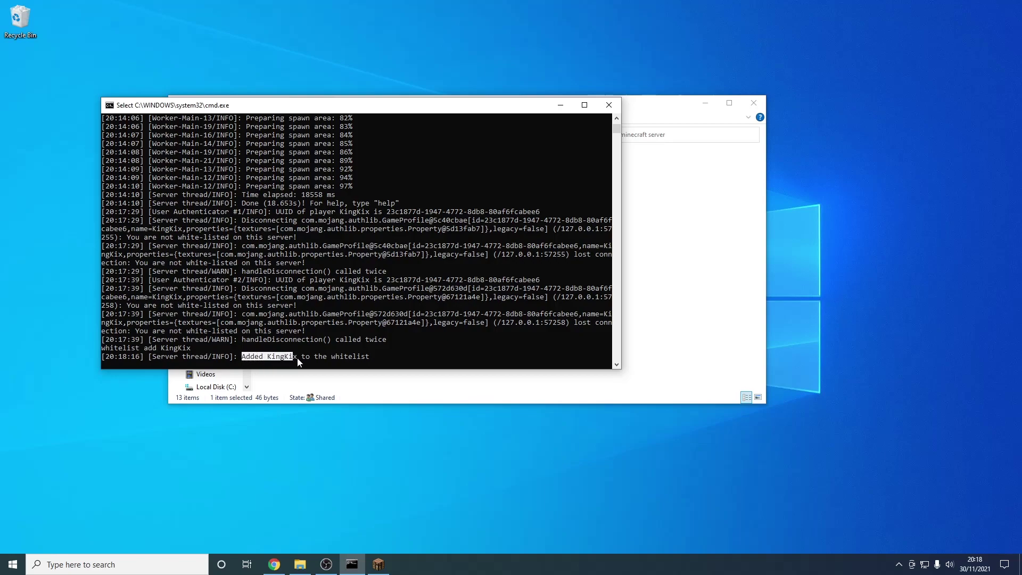
{"action": "left_click_drag", "start_coordinate": [354, 357], "coordinate": [364, 356]}
{"action": "key", "text": "alt+Tab"}
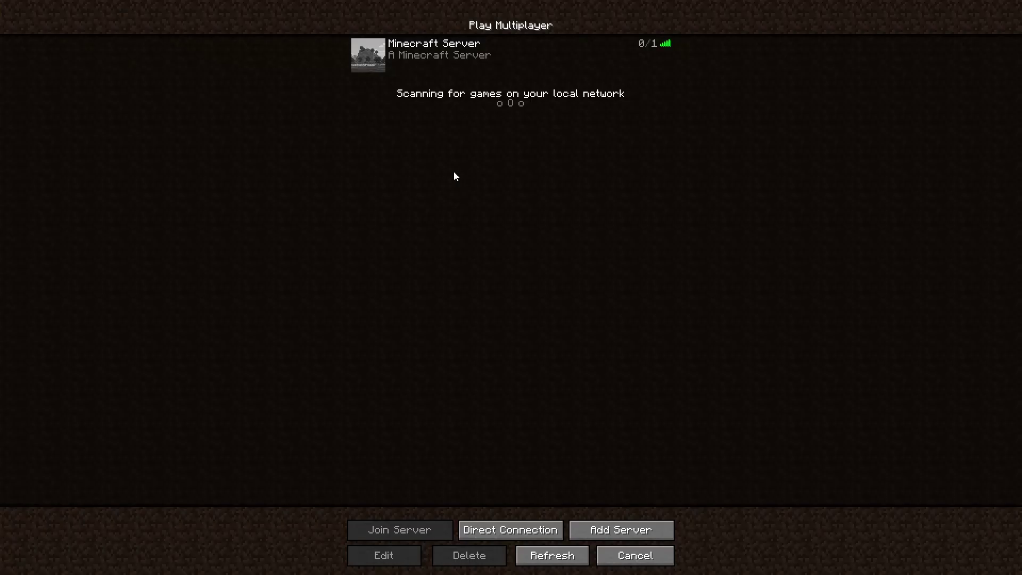
- Join the local server and walk forward through the forest toward the trees
{"action": "double_click", "coordinate": [456, 59]}
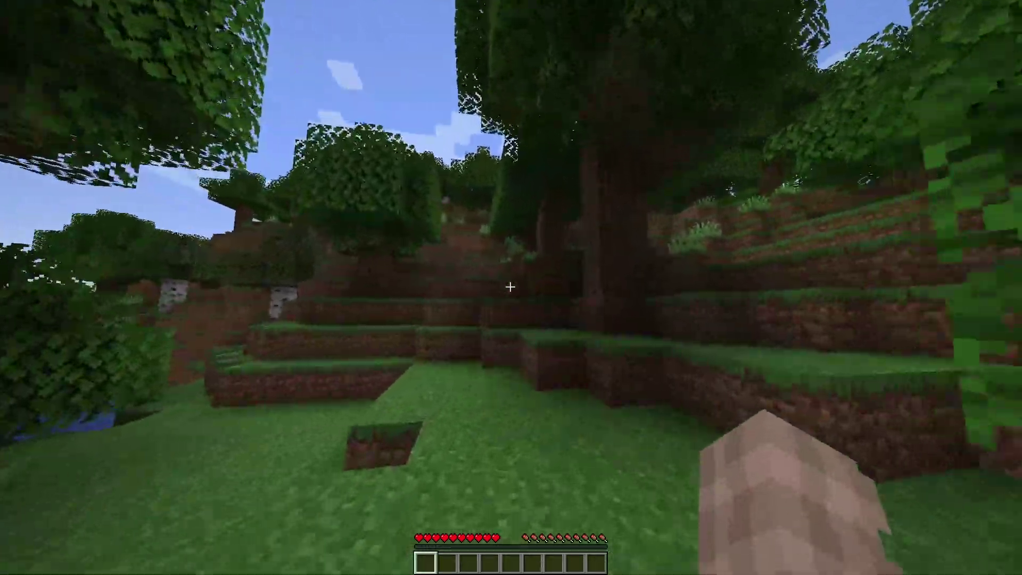
{"action": "key", "text": "w"}
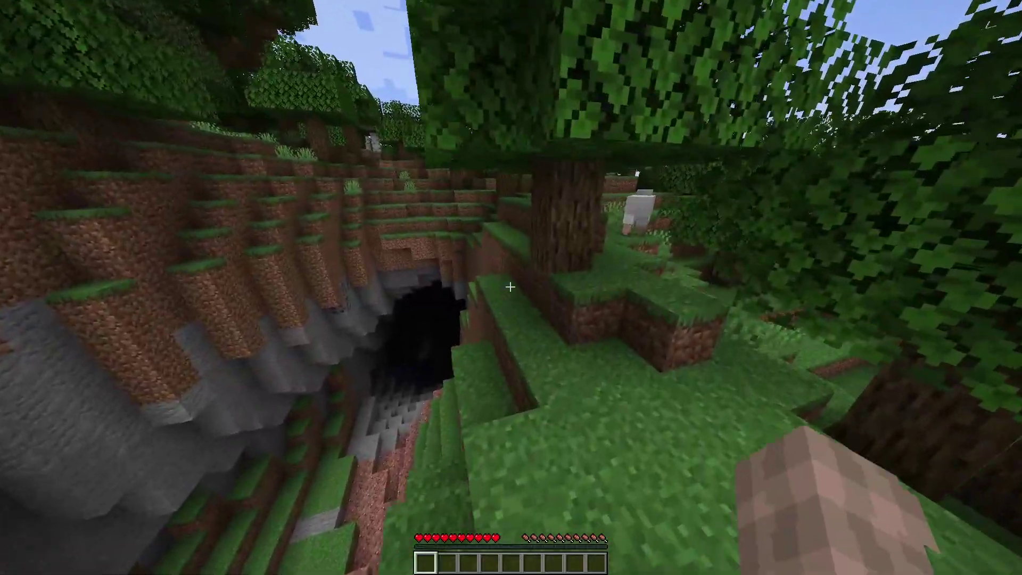
{"action": "key", "text": "w"}
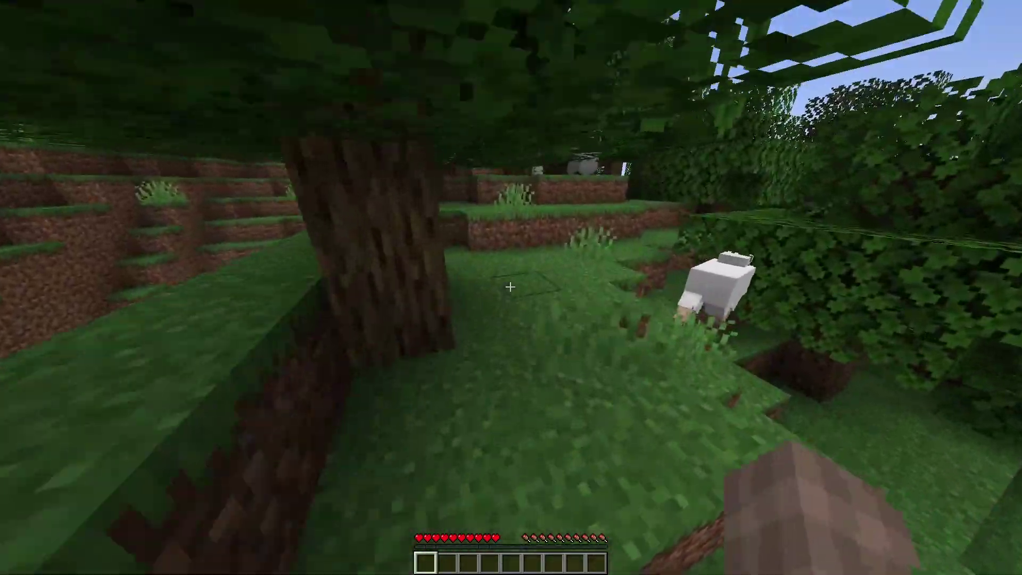
{"action": "key", "text": "w"}
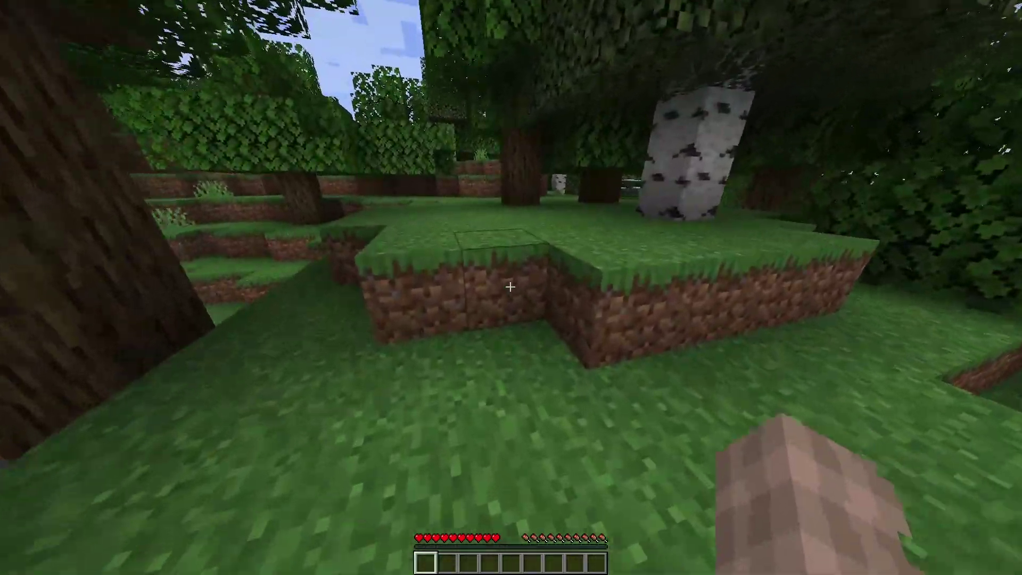
{"action": "key", "text": "w"}
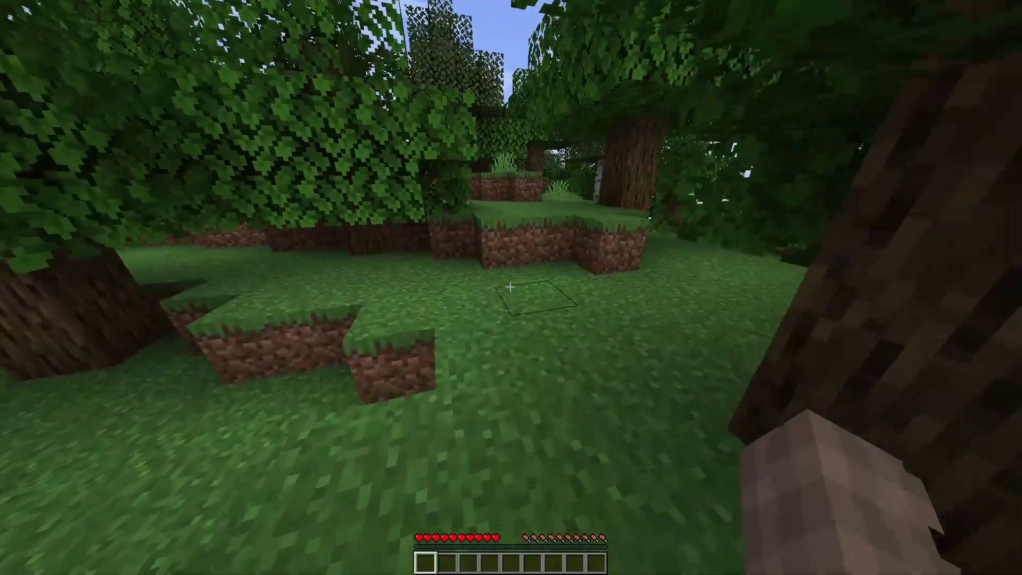
{"action": "key", "text": "w"}
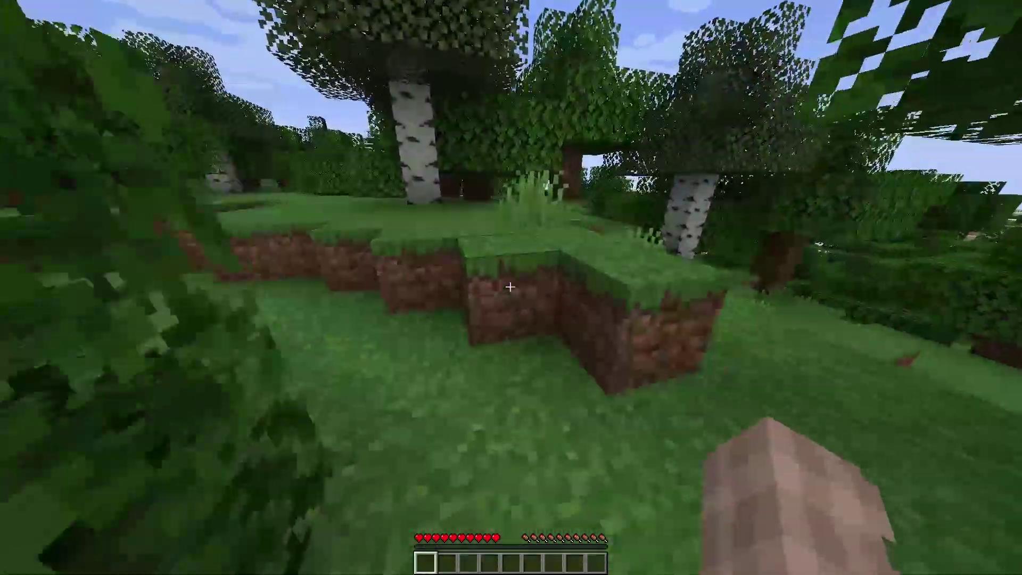
{"action": "key", "text": "w"}
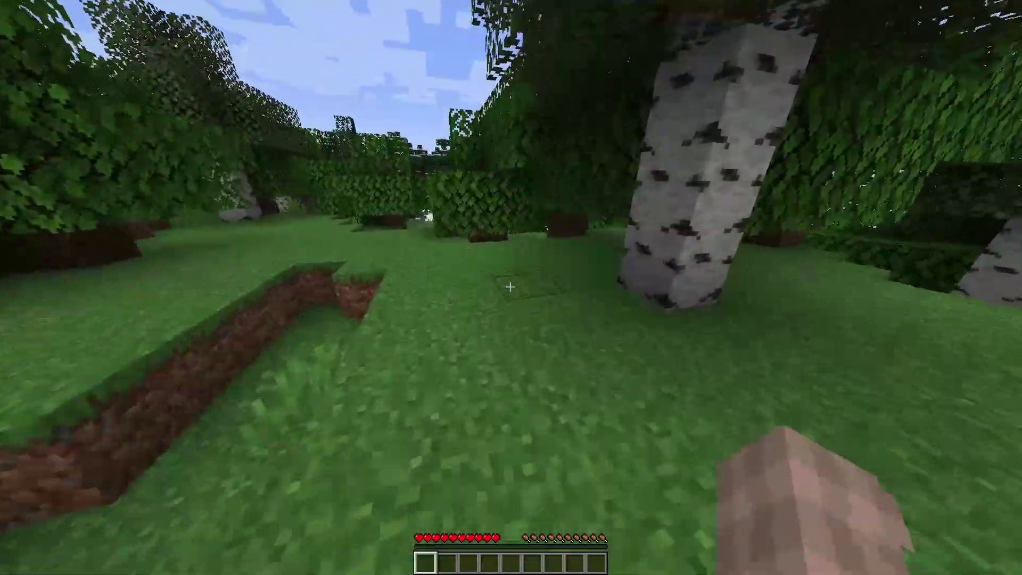
{"action": "key", "text": "w"}
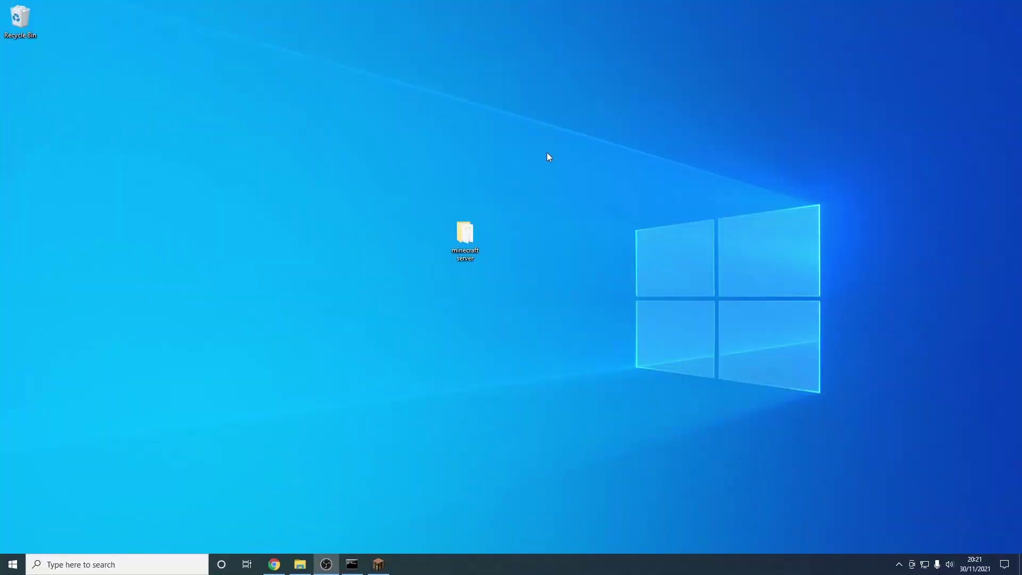
- Open Command Prompt from Start search and run ipconfig
{"action": "key", "text": "super"}
{"action": "type", "text": "cmd"}
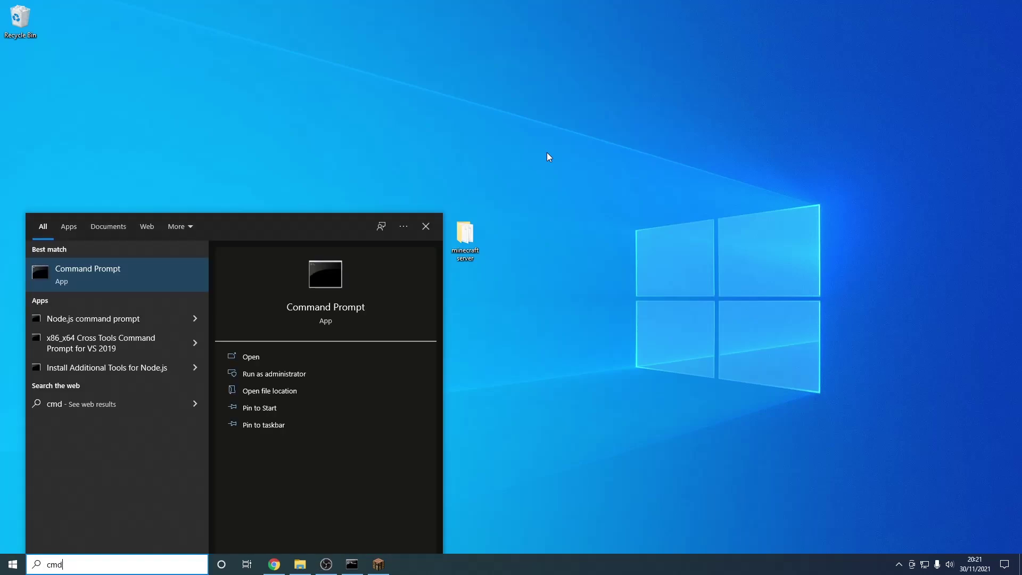
{"action": "key", "text": "Return"}
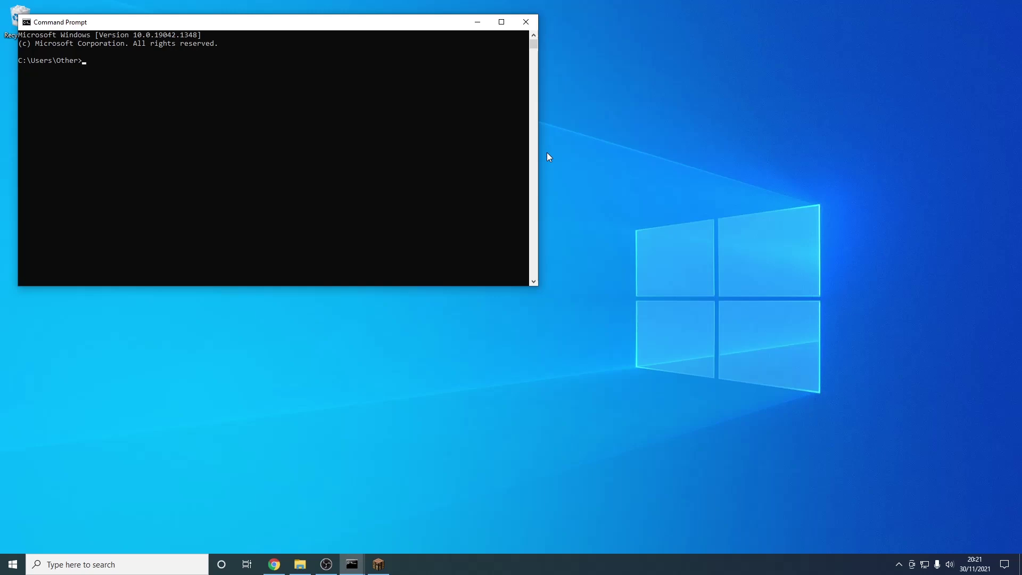
{"action": "type", "text": "ipconfig"}
{"action": "key", "text": "Return"}
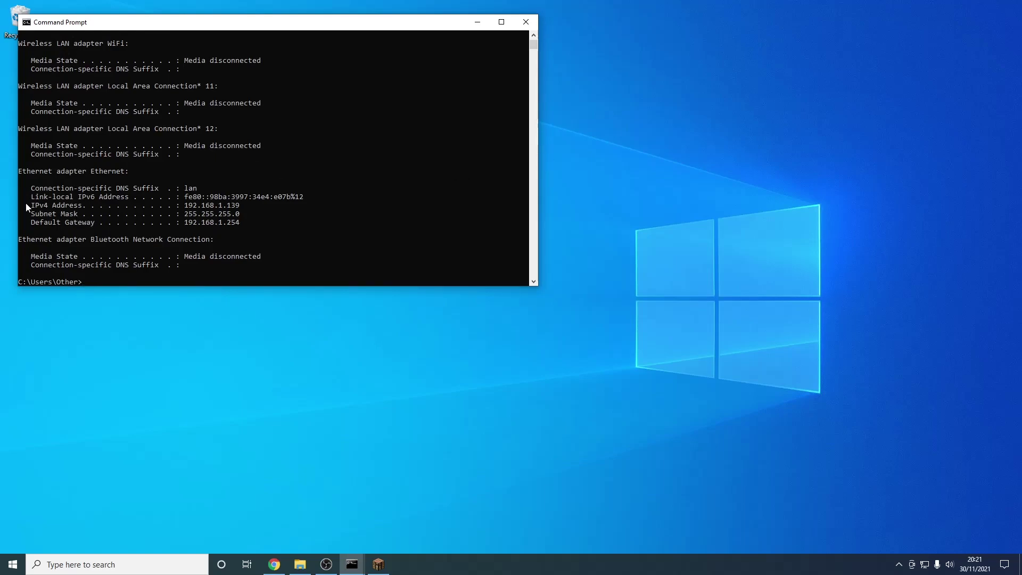
- Copy the Ethernet IPv4 address 192.168.1.139 from the ipconfig output
{"action": "left_click_drag", "start_coordinate": [26, 205], "coordinate": [238, 210]}
{"action": "left_click", "coordinate": [157, 204]}
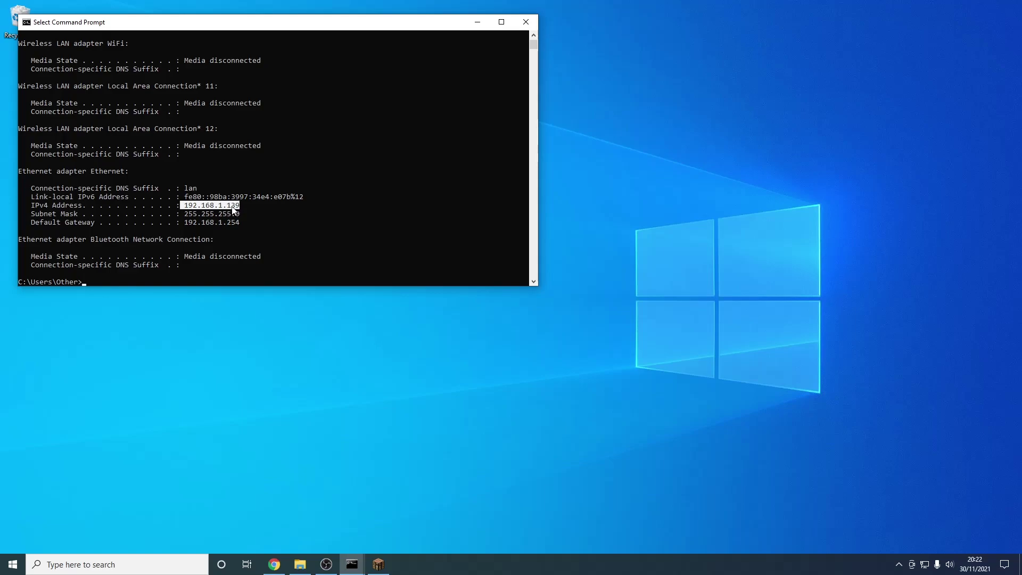
{"action": "right_click", "coordinate": [232, 206]}
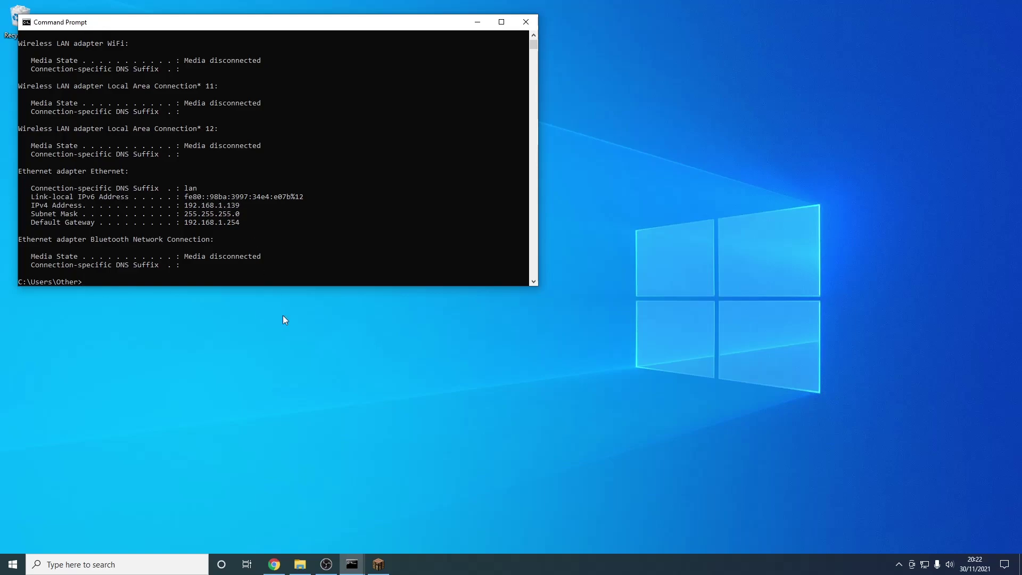
{"action": "left_click", "coordinate": [386, 565]}
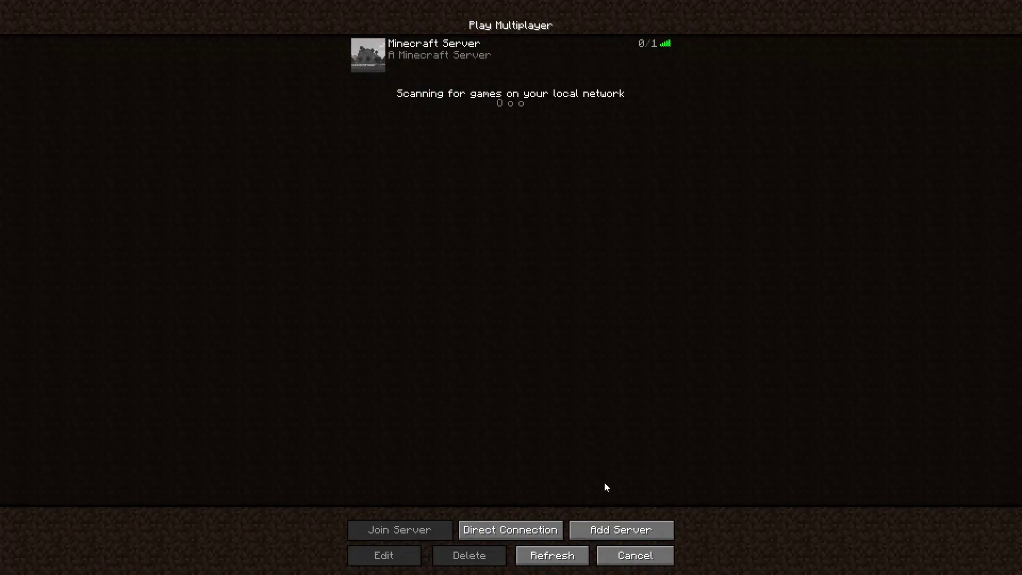
- Add a second server entry with the pasted address 192.168.1.139
{"action": "left_click", "coordinate": [619, 529]}
{"action": "left_click", "coordinate": [449, 130]}
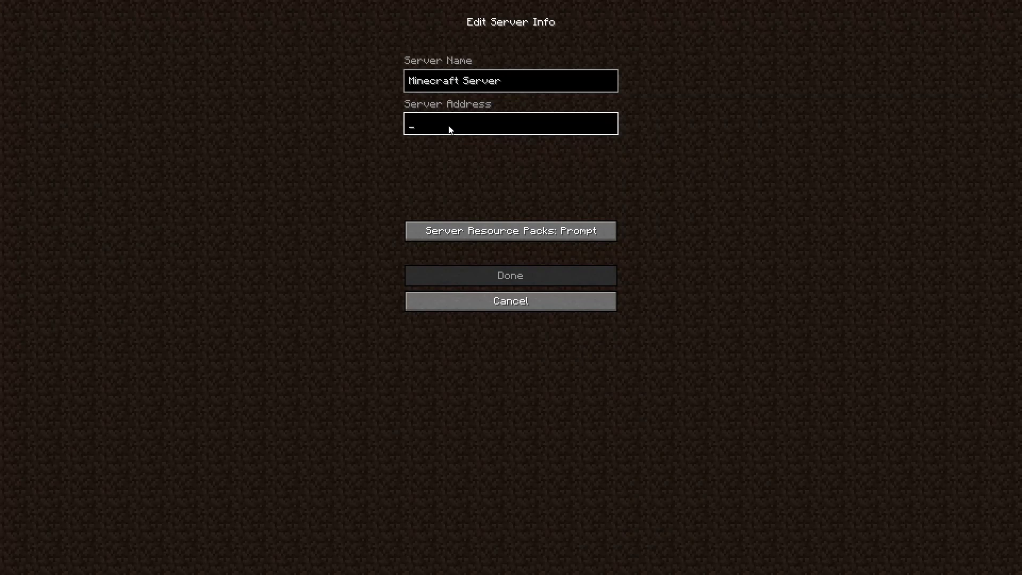
{"action": "type", "text": "192.168.1.139"}
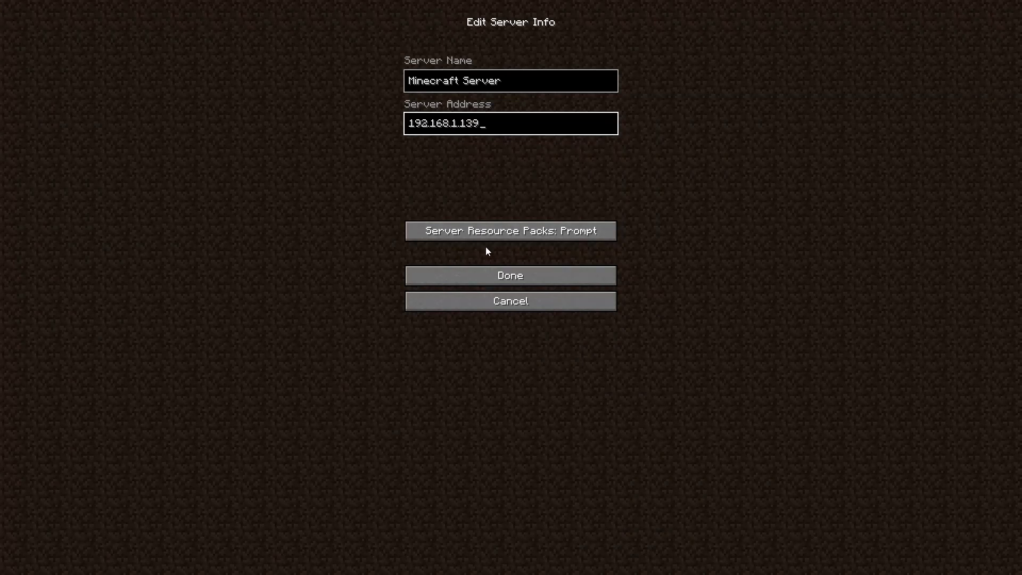
{"action": "left_click", "coordinate": [493, 274]}
{"action": "mouse_move", "coordinate": [529, 111]}
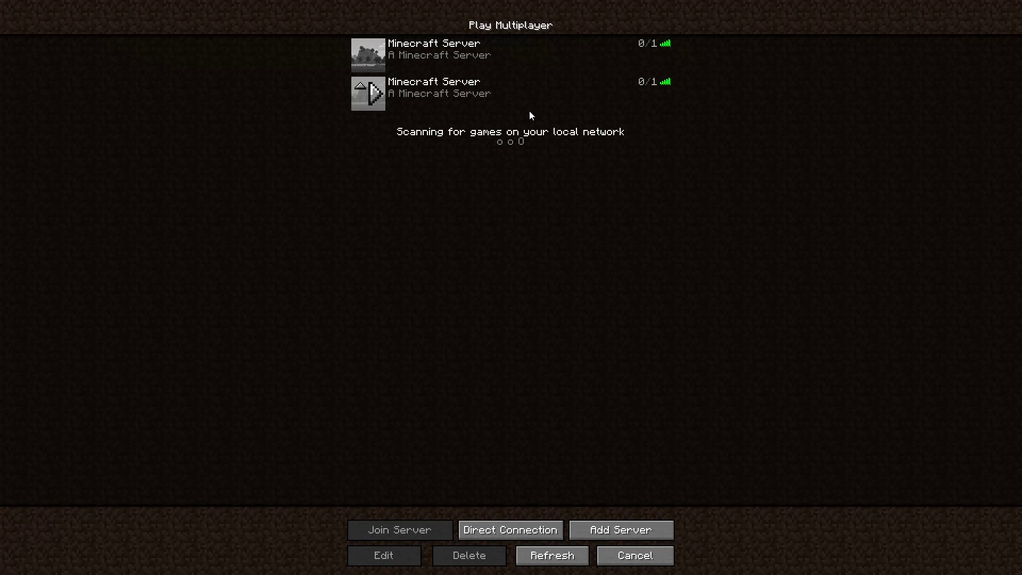